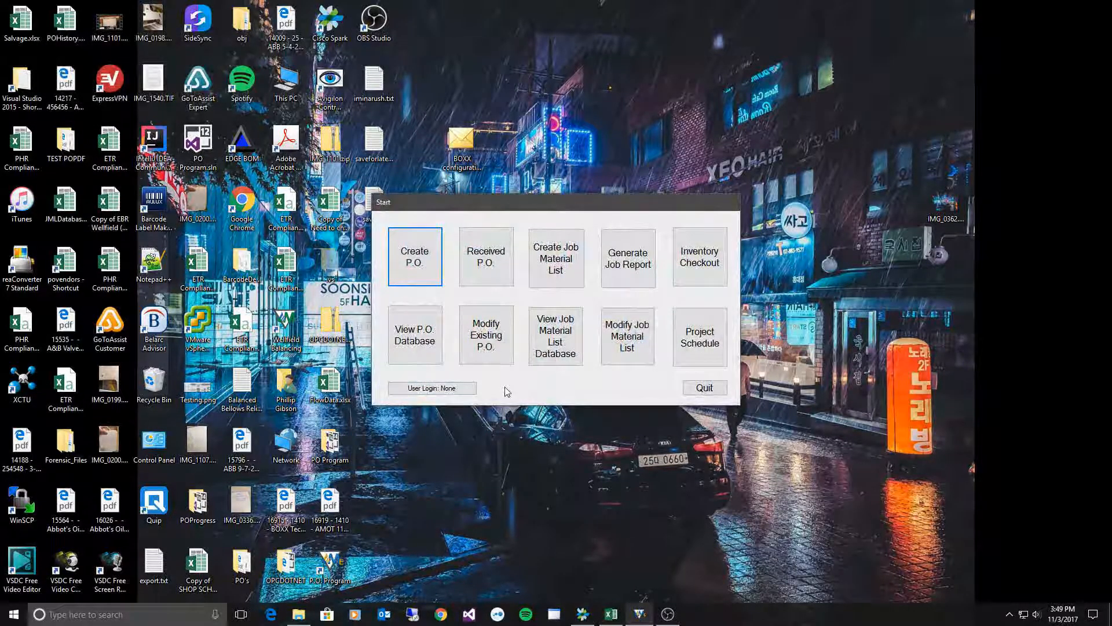
- Log in to PO Program by choosing the user account and entering its password
click(427, 389)
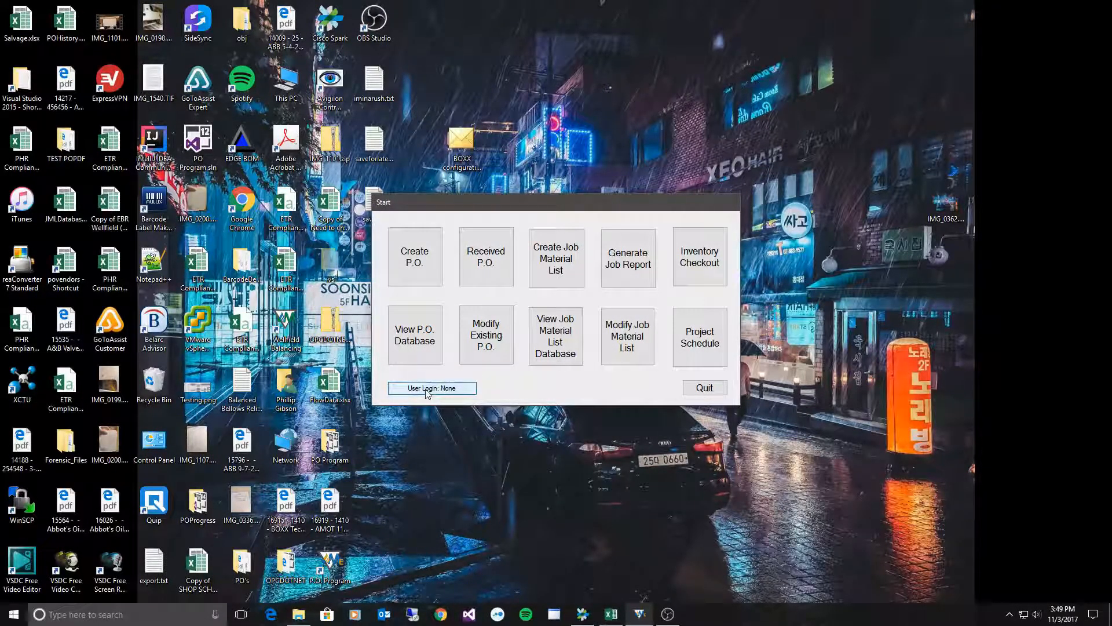
click(595, 291)
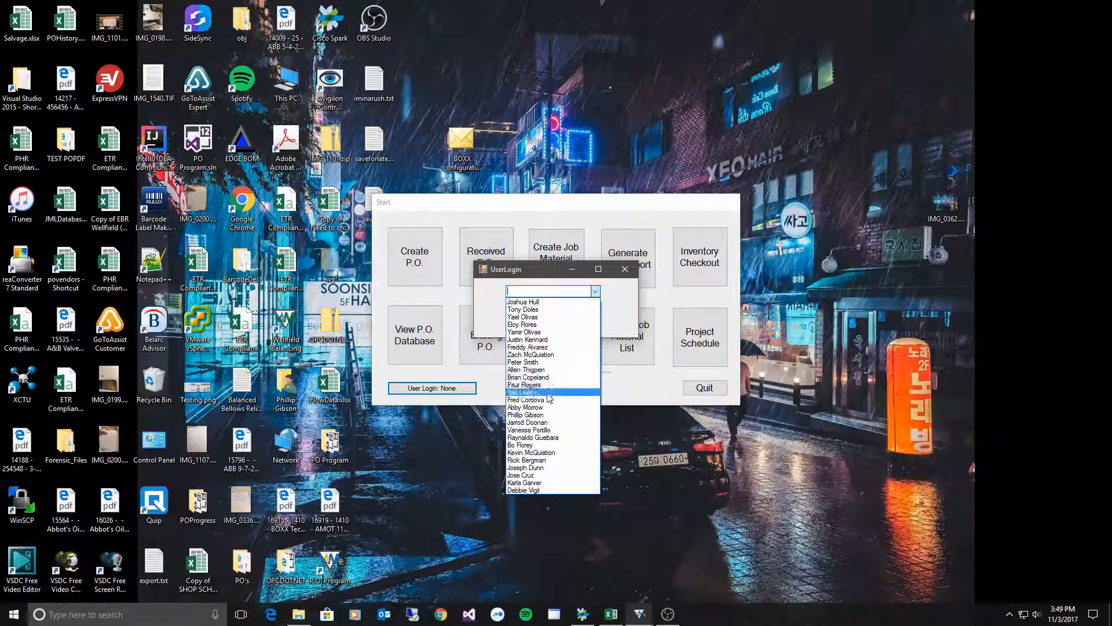
click(536, 415)
key(Tab)
text(***)
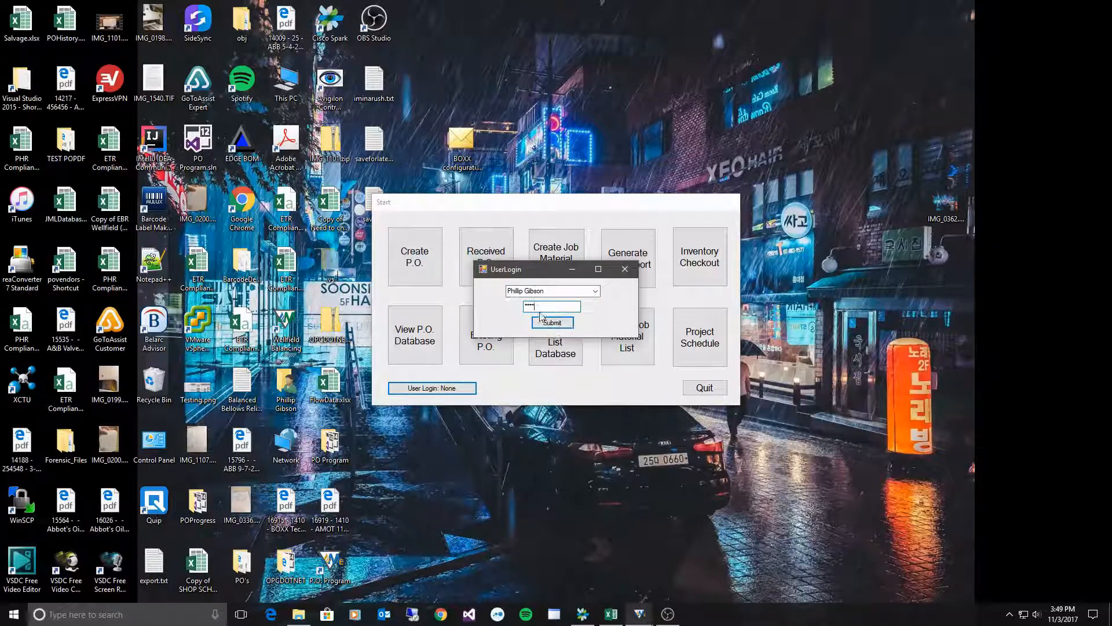
click(549, 307)
click(549, 323)
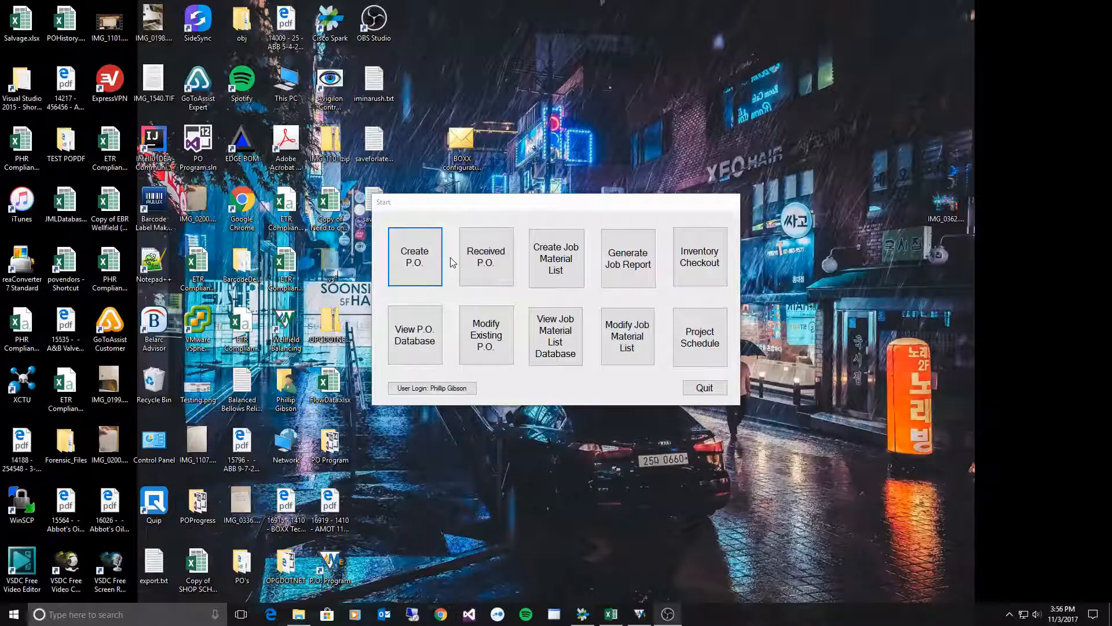
- Start a new purchase order prefilled with NET 30 terms and a 12/15/2017 delivery date
click(422, 258)
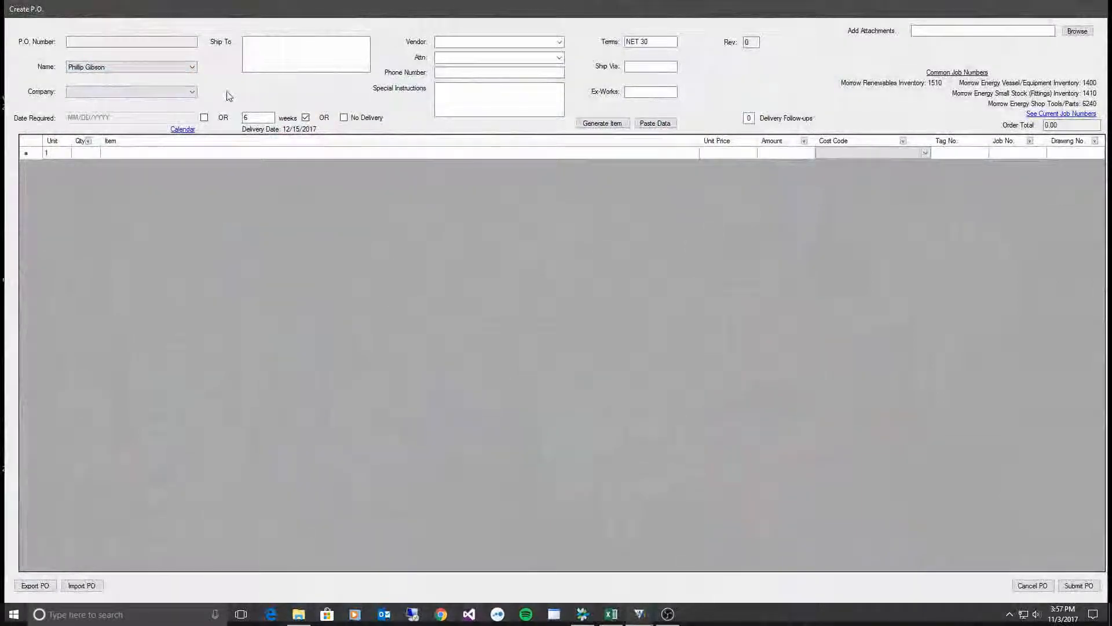
click(167, 93)
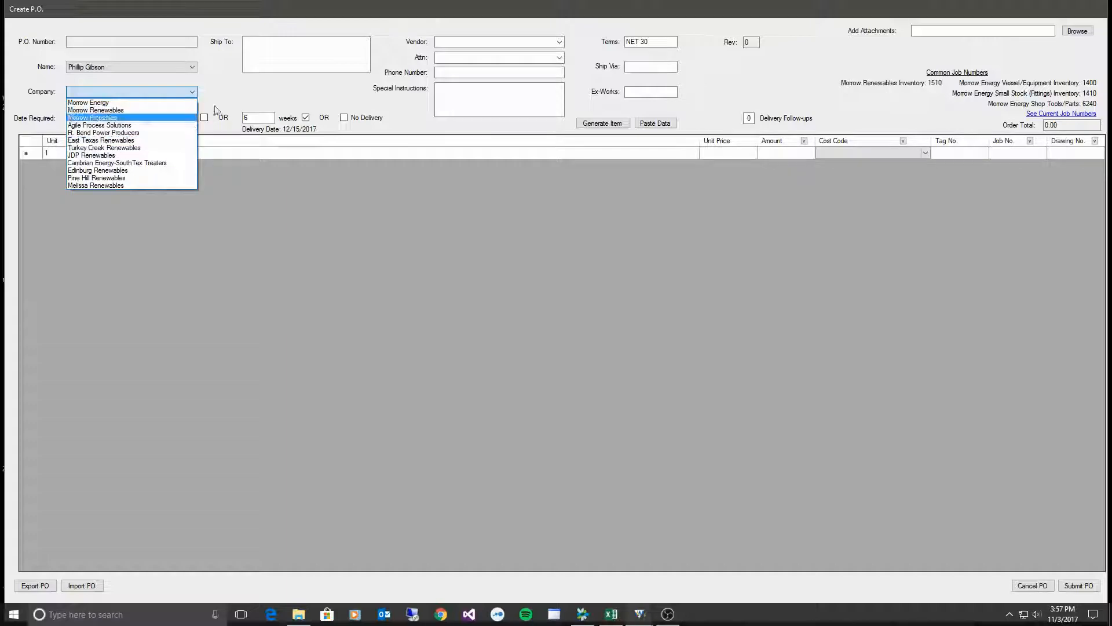
- Choose Morrow Energy as the company so its address fills the Ship To box
click(148, 103)
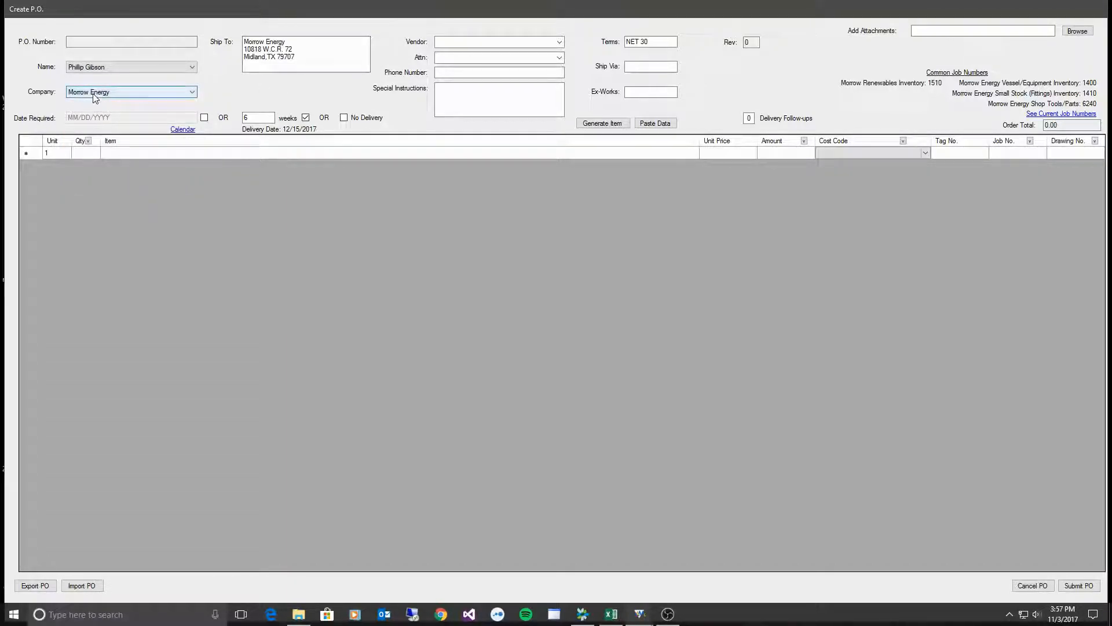
click(309, 58)
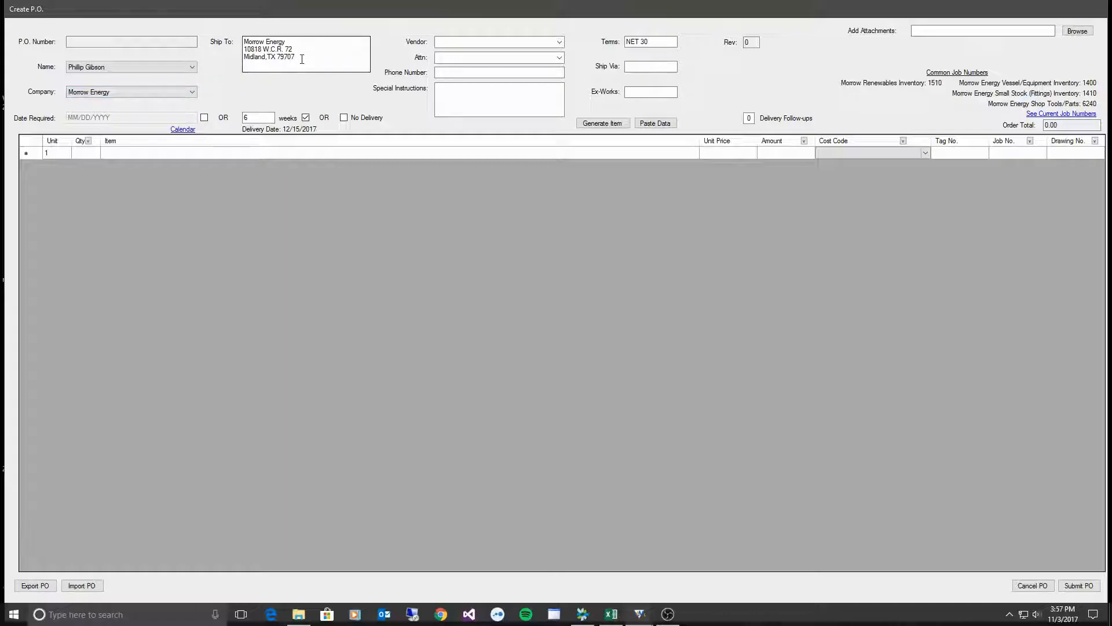
drag(310, 58, 237, 41)
click(335, 51)
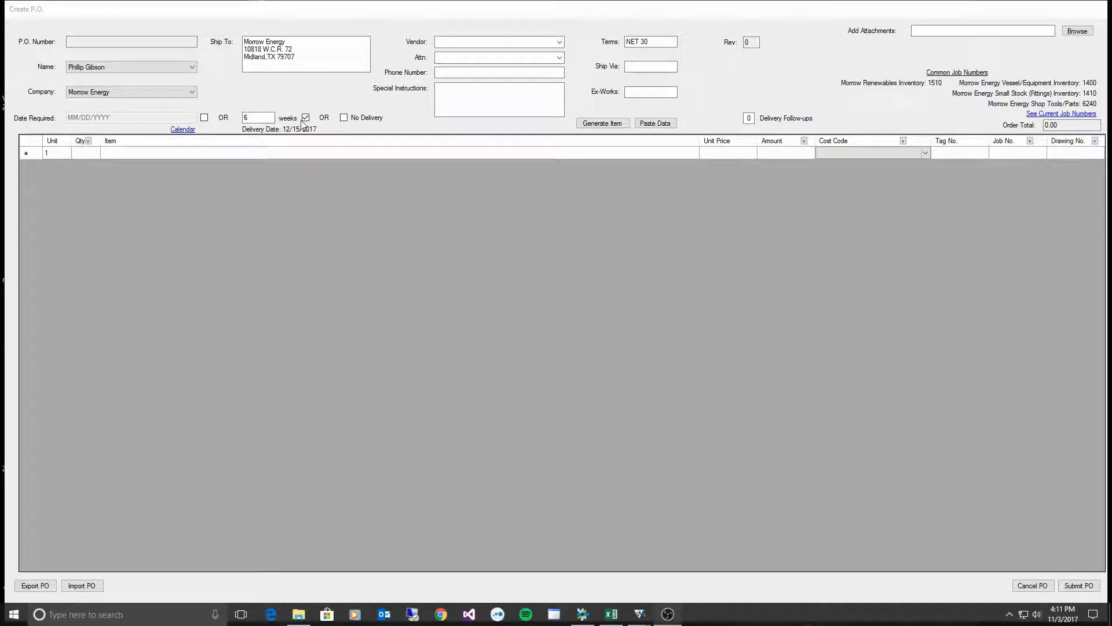
click(205, 118)
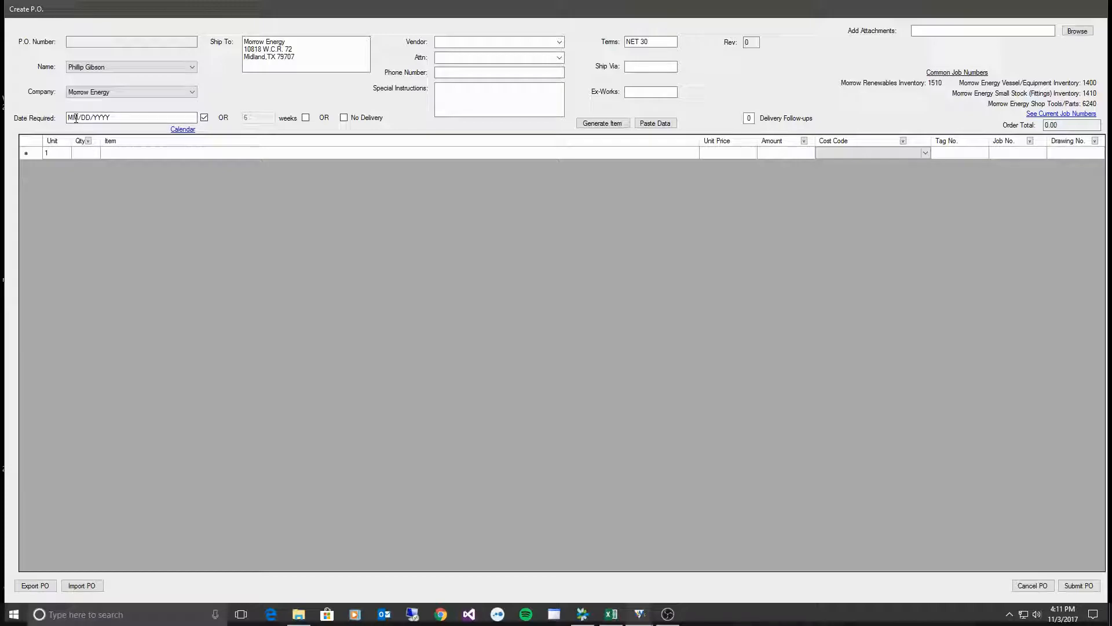
click(306, 118)
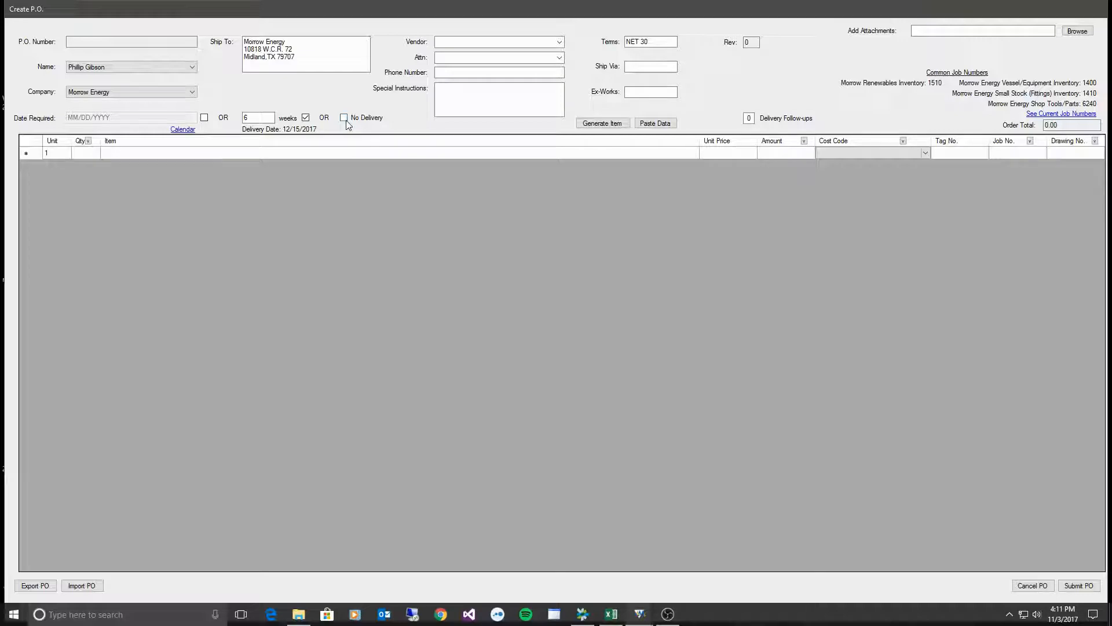
click(344, 118)
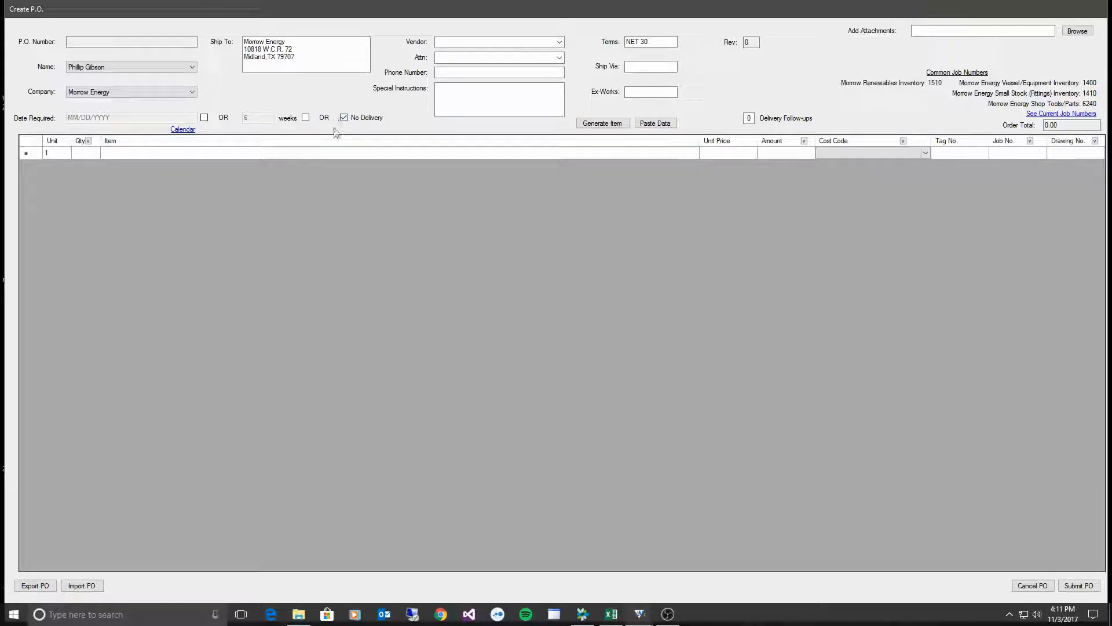
click(306, 118)
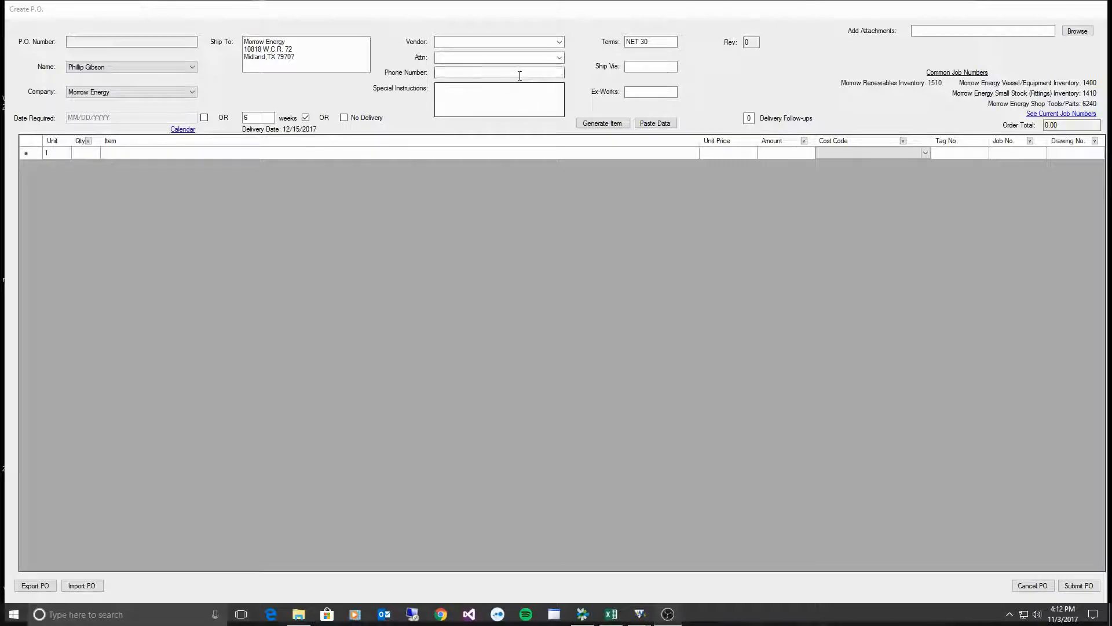
- Browse the vendor list and pick Carboline as the vendor
click(560, 42)
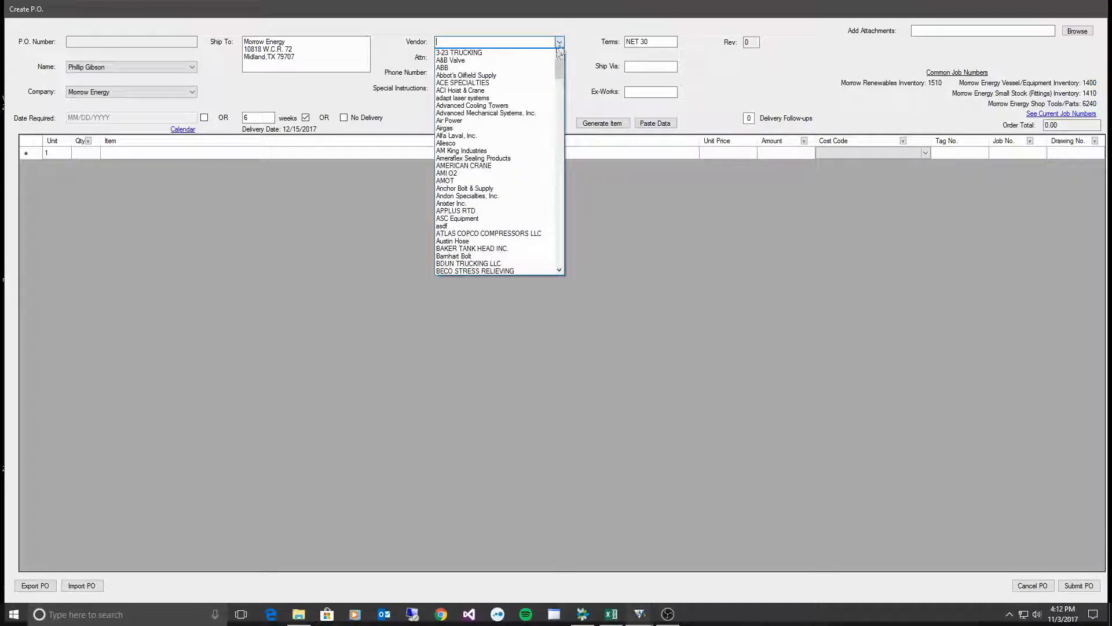
scroll(499, 193, down, 11)
scroll(500, 193, up, 10)
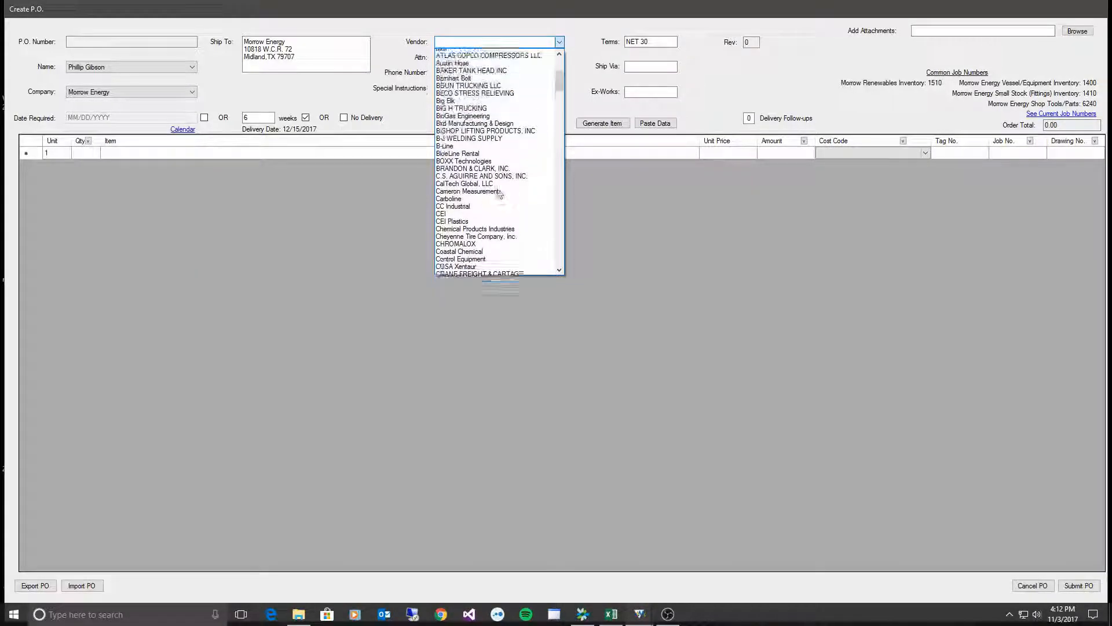
scroll(499, 193, down, 1)
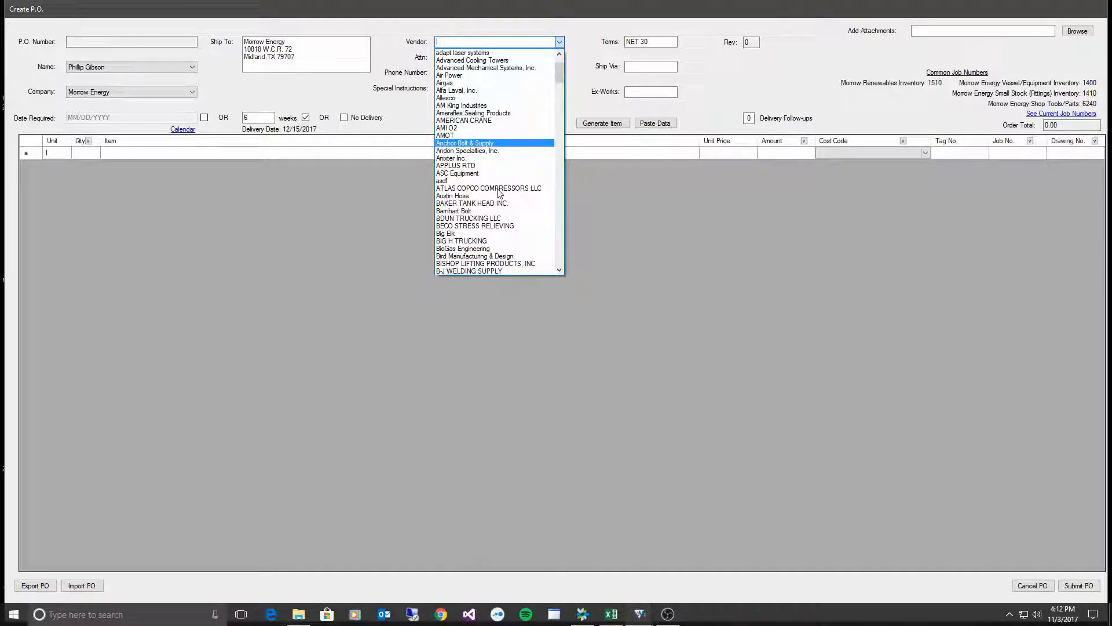
scroll(499, 193, down, 6)
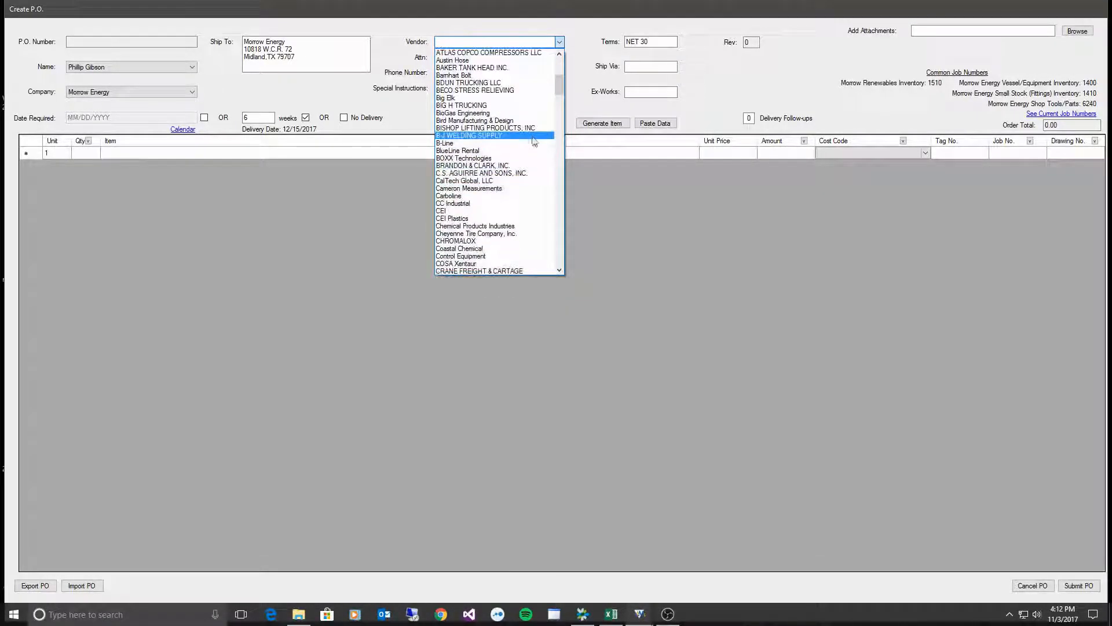
scroll(499, 188, up, 2)
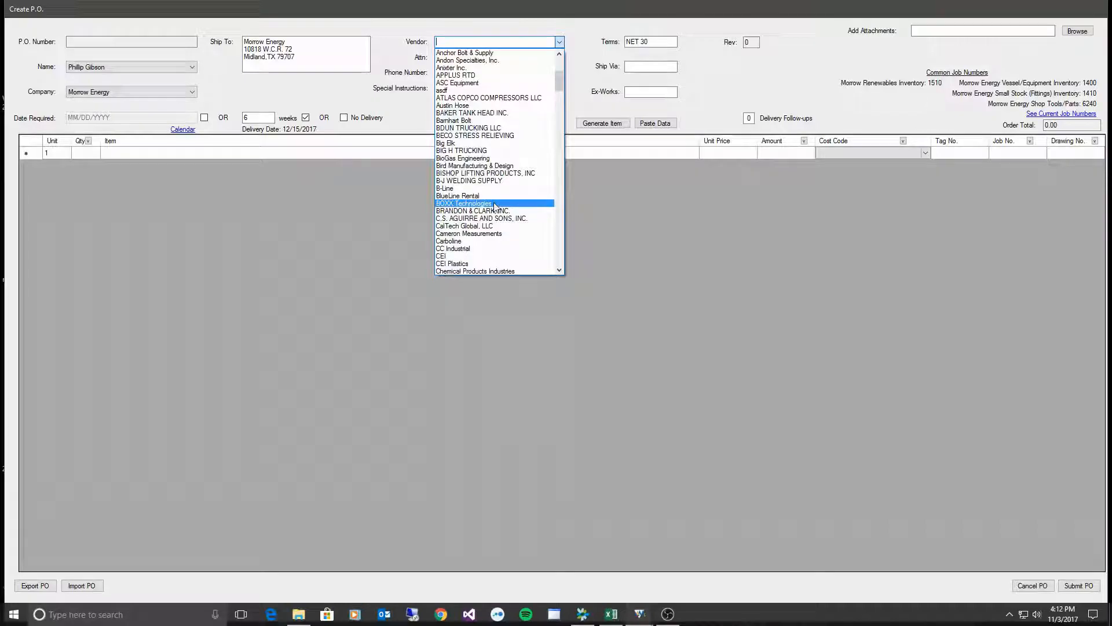
scroll(495, 206, down, 4)
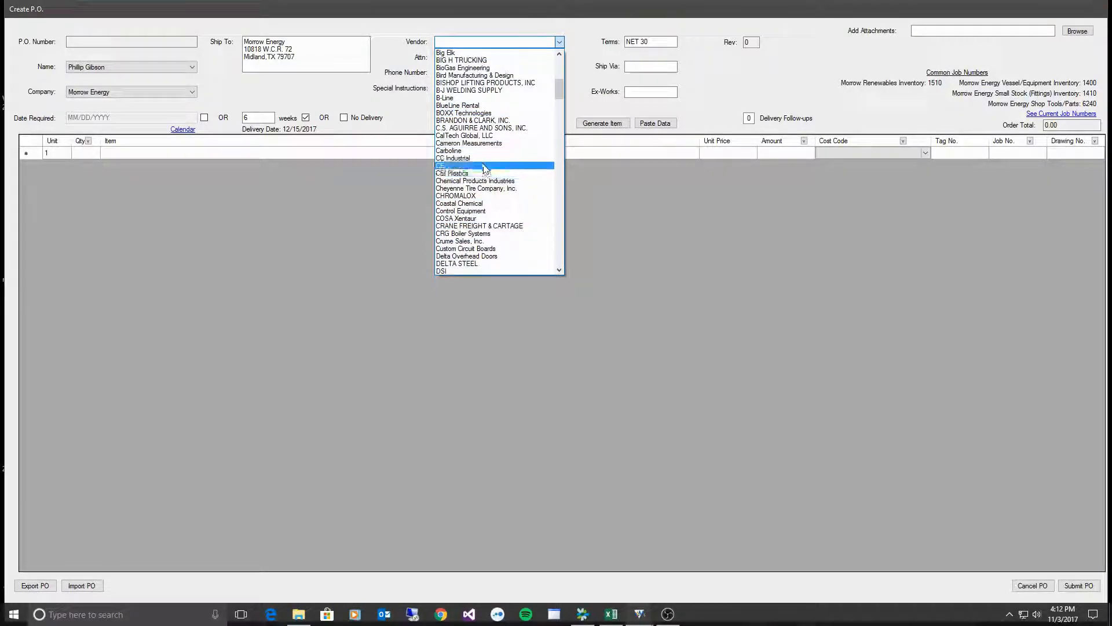
click(485, 152)
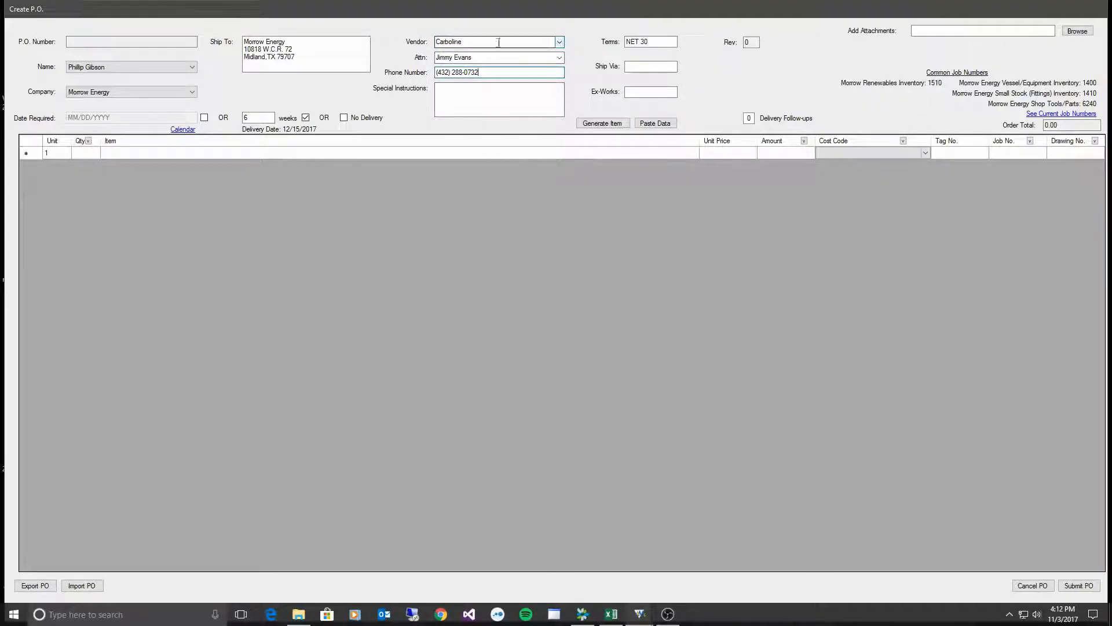
- Overwrite the vendor with 'test', then select Emmet LLC from the vendor list
click(480, 44)
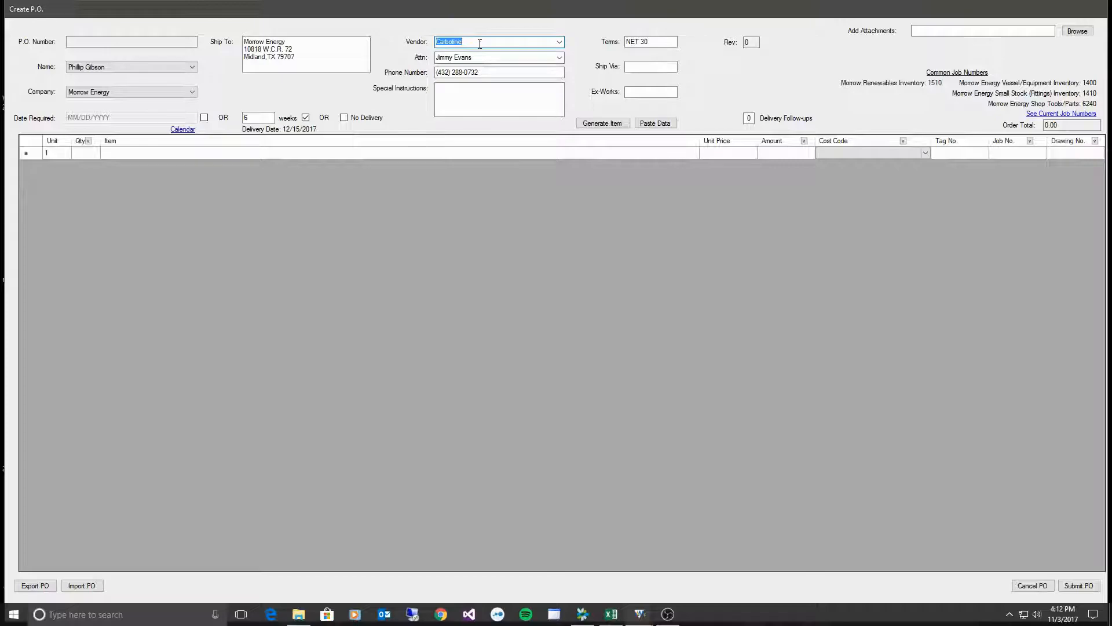
text(test)
click(560, 44)
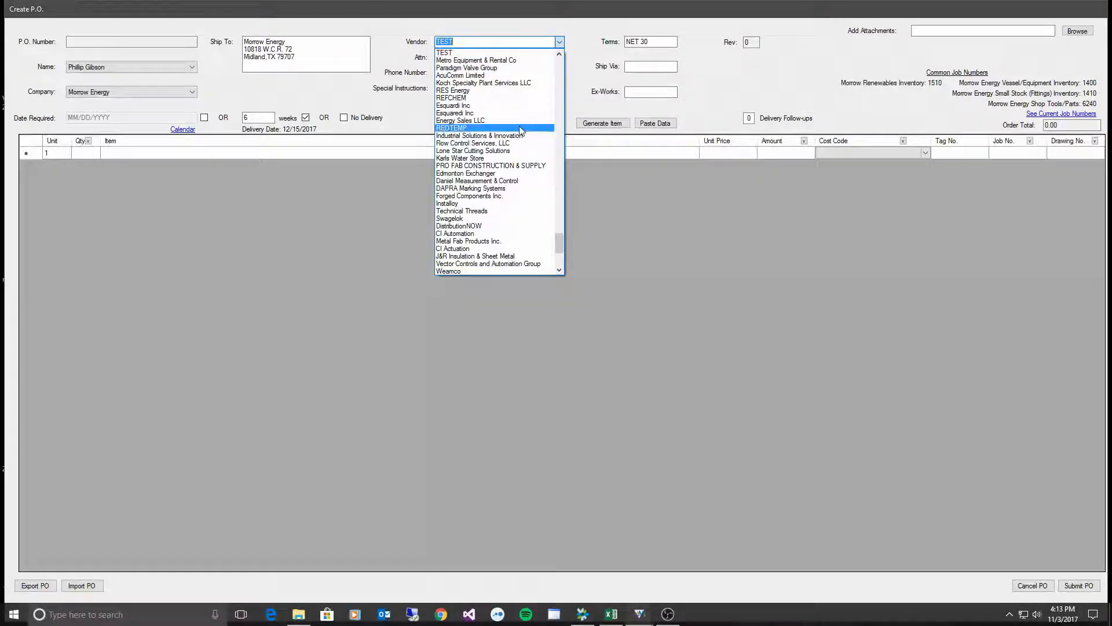
scroll(499, 140, up, 3)
scroll(489, 105, up, 1)
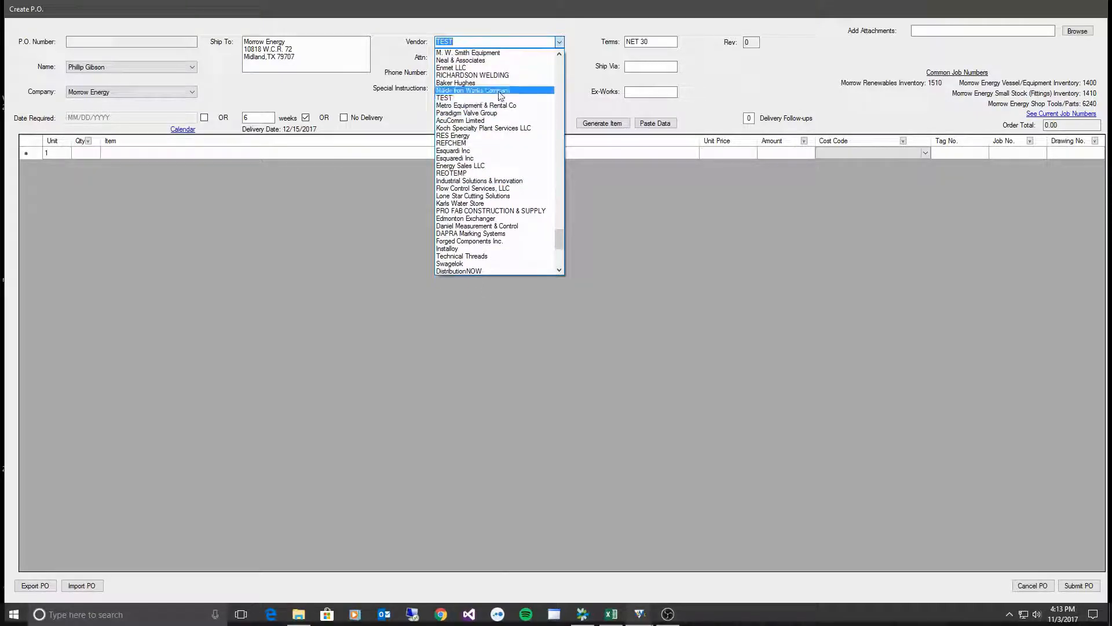
click(480, 69)
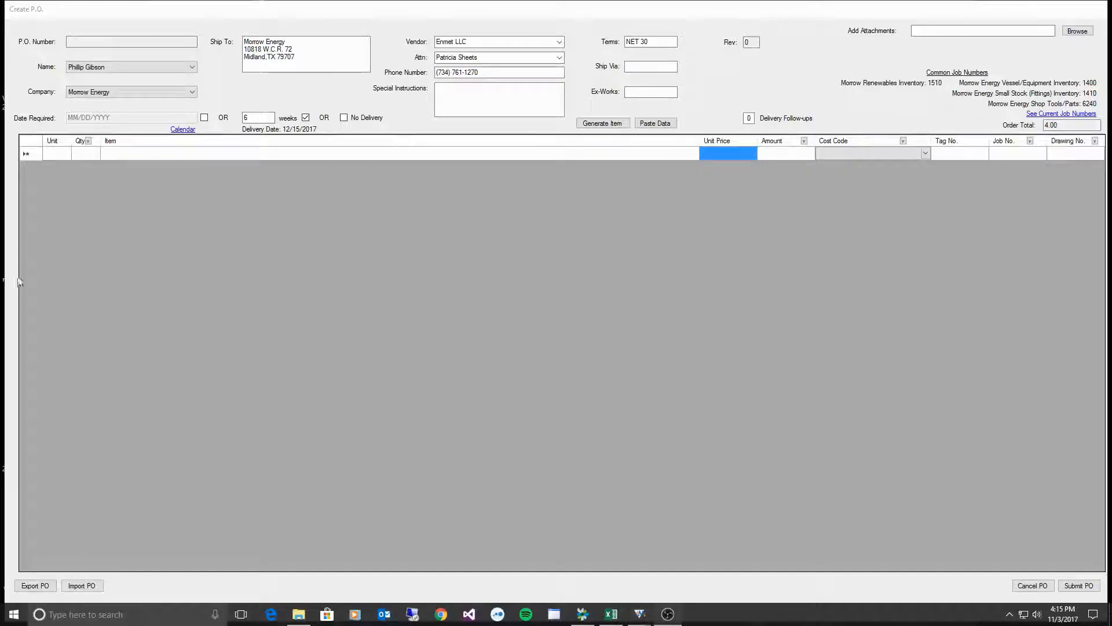
- Enter items Flange A, Flange A, Screw B and Pipe E, then quantity 1 on line one
click(153, 154)
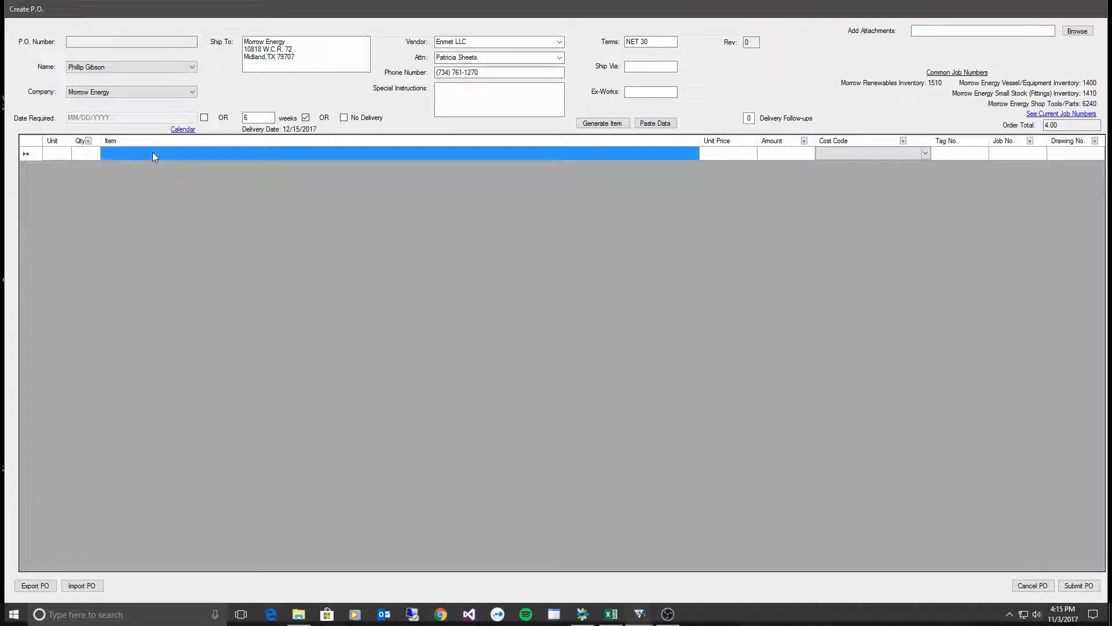
text(Flange A)
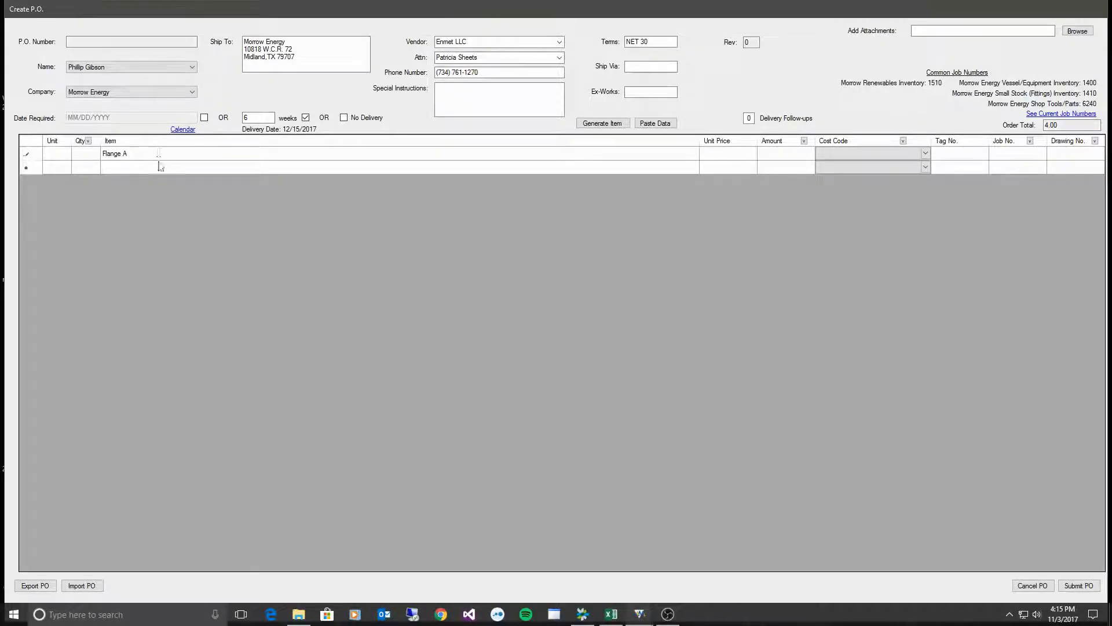
click(161, 167)
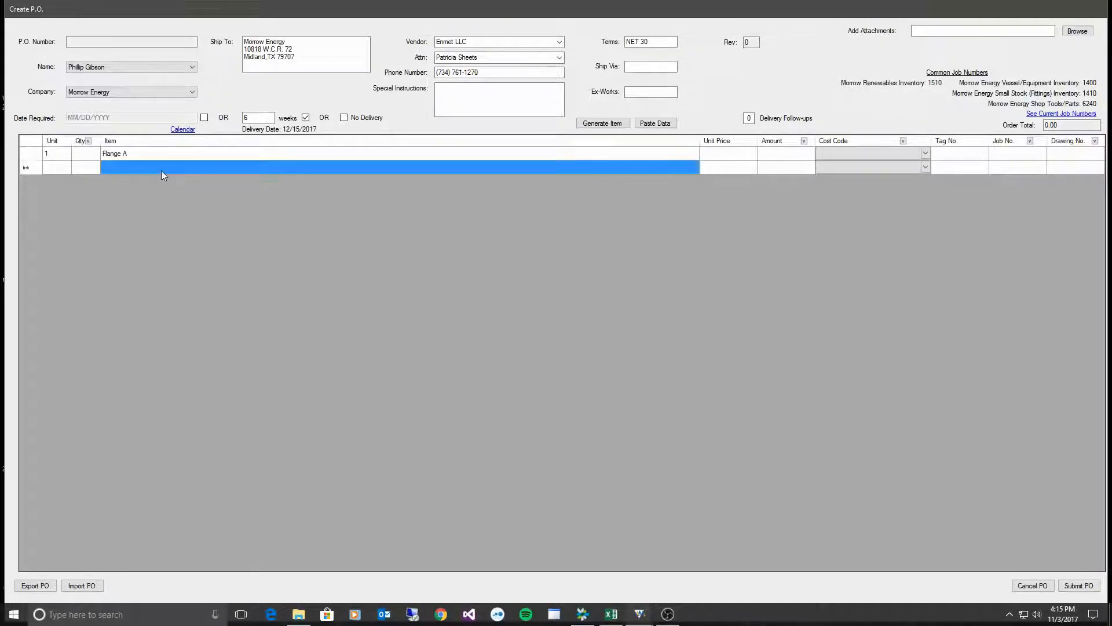
text(Flange A)
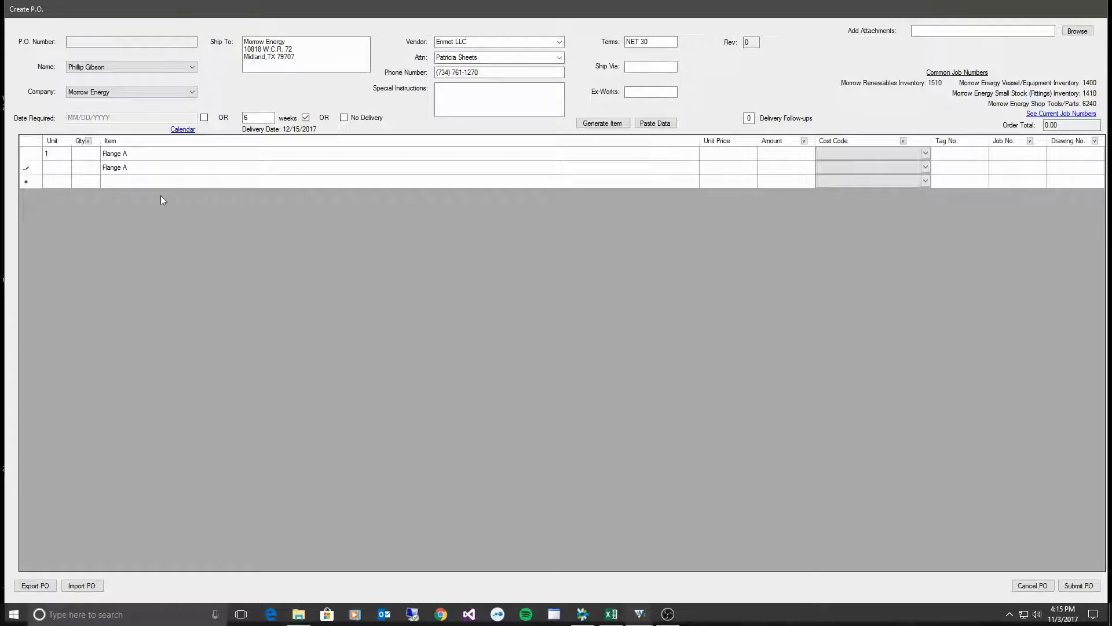
click(162, 180)
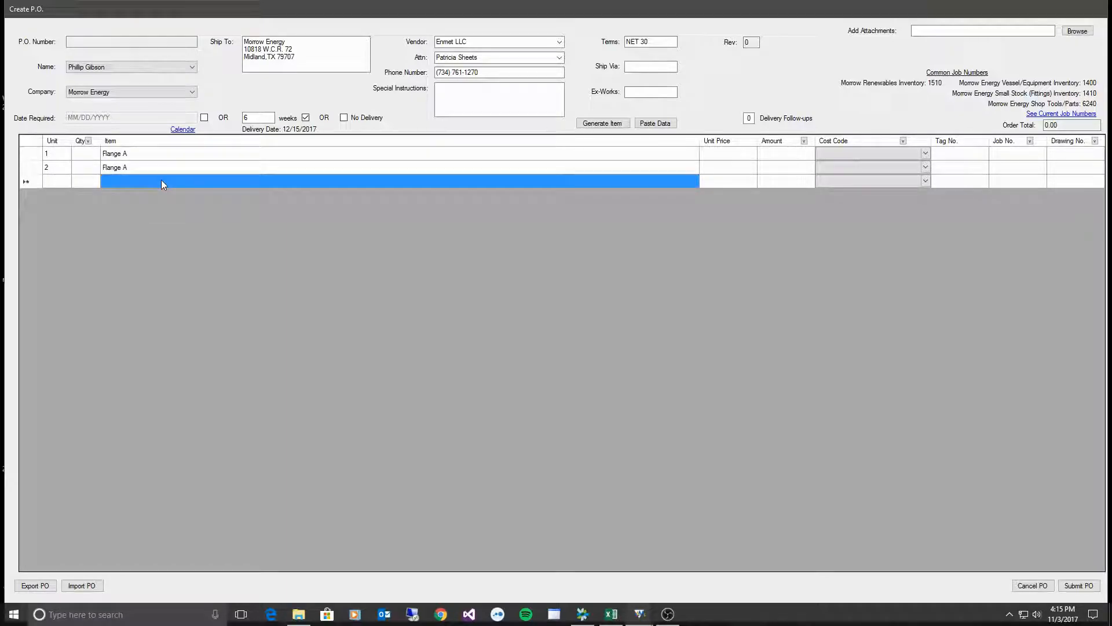
text(Scre)
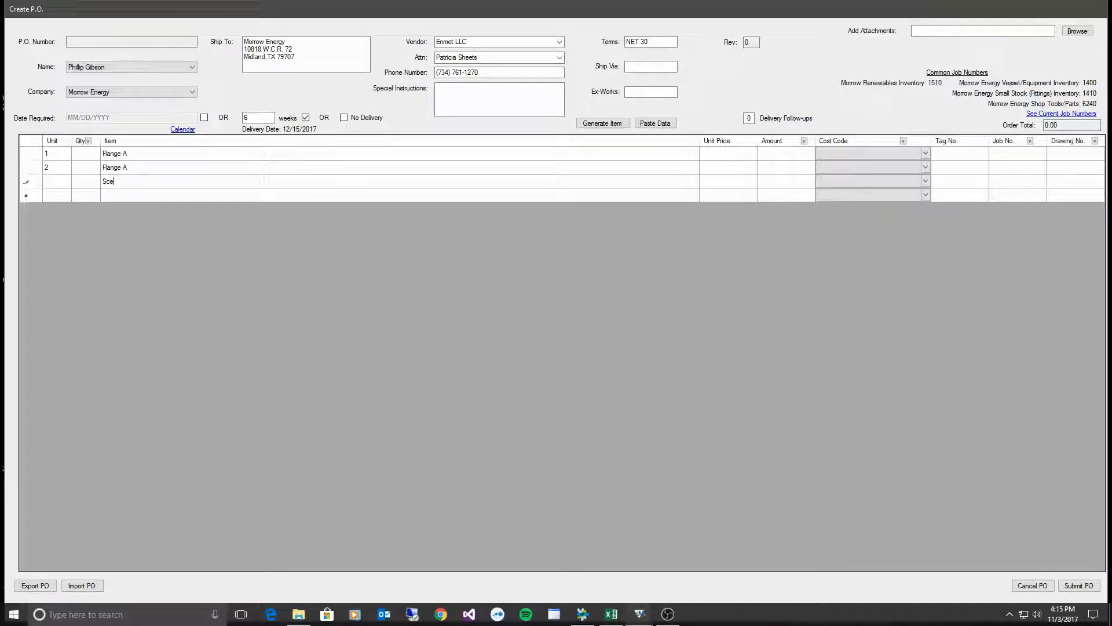
text(w B)
click(159, 195)
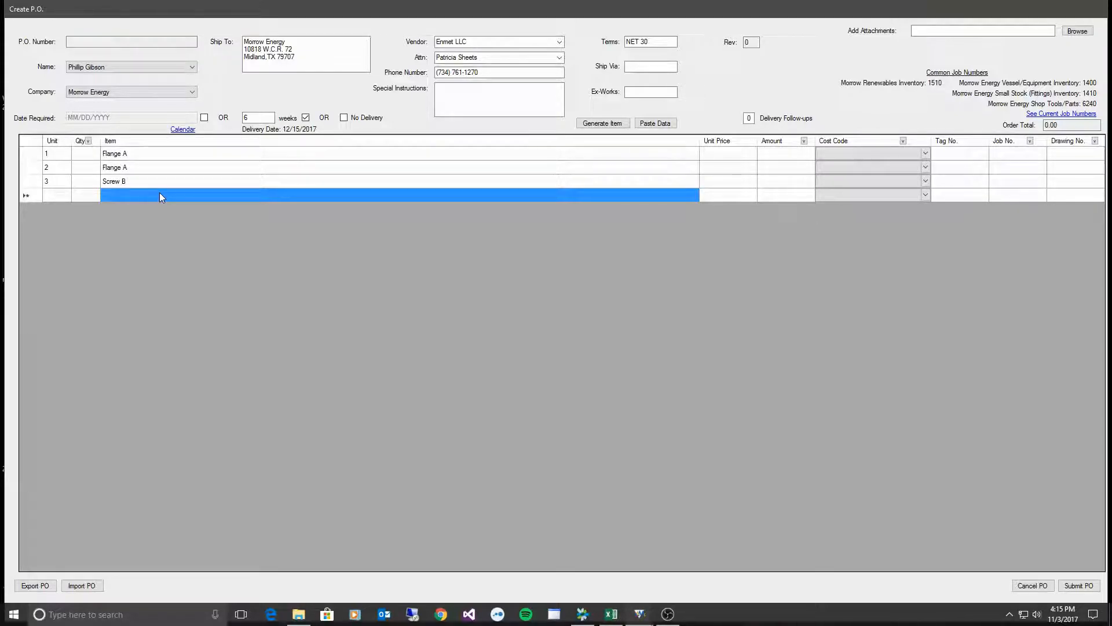
text(Pl)
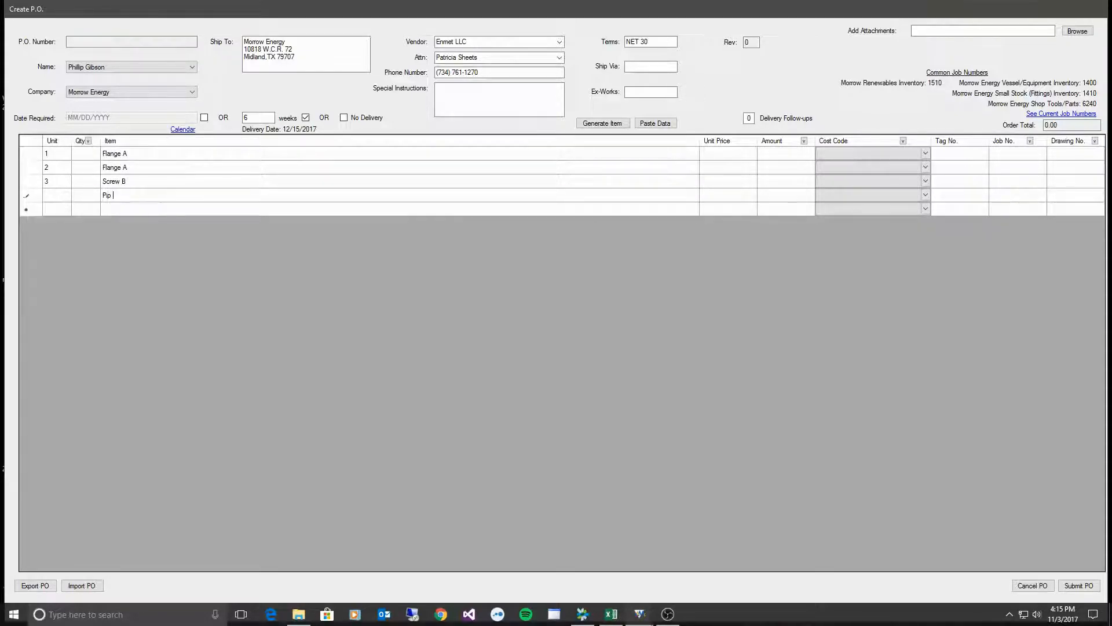
text(pe E)
click(80, 158)
text(1)
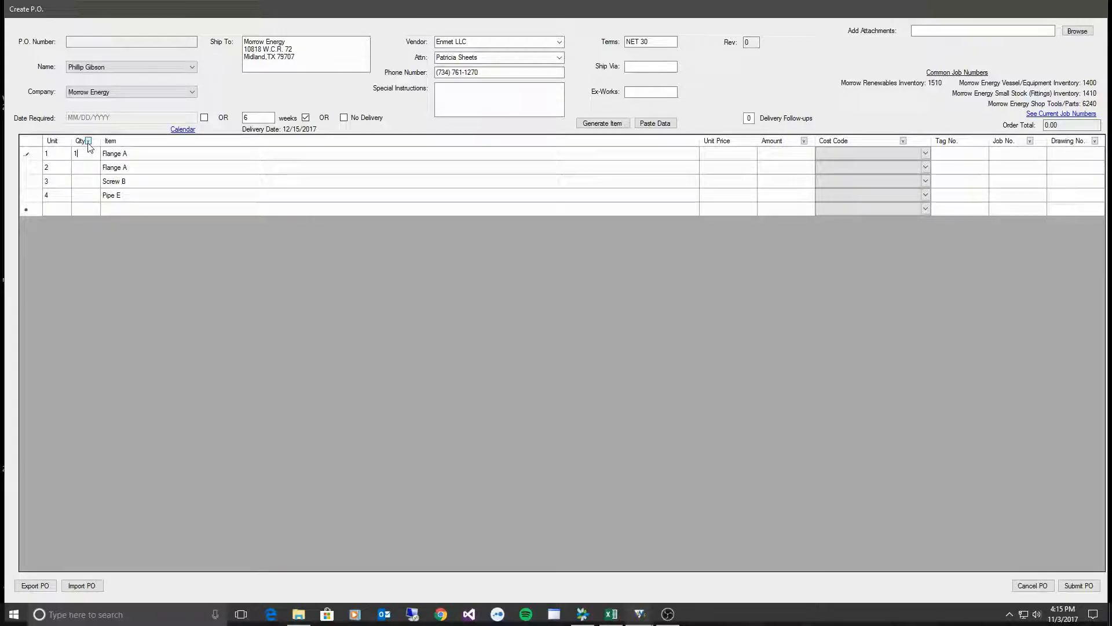
- Copy quantity 1 to all lines and fill unit price 1.00 down, totaling 4.00
click(88, 142)
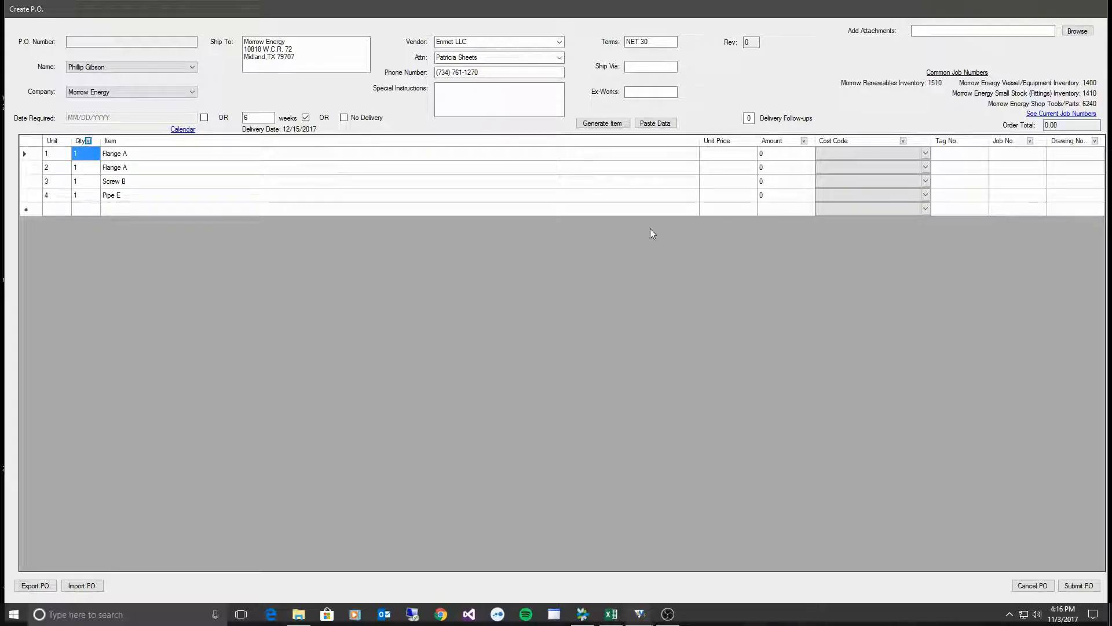
click(733, 155)
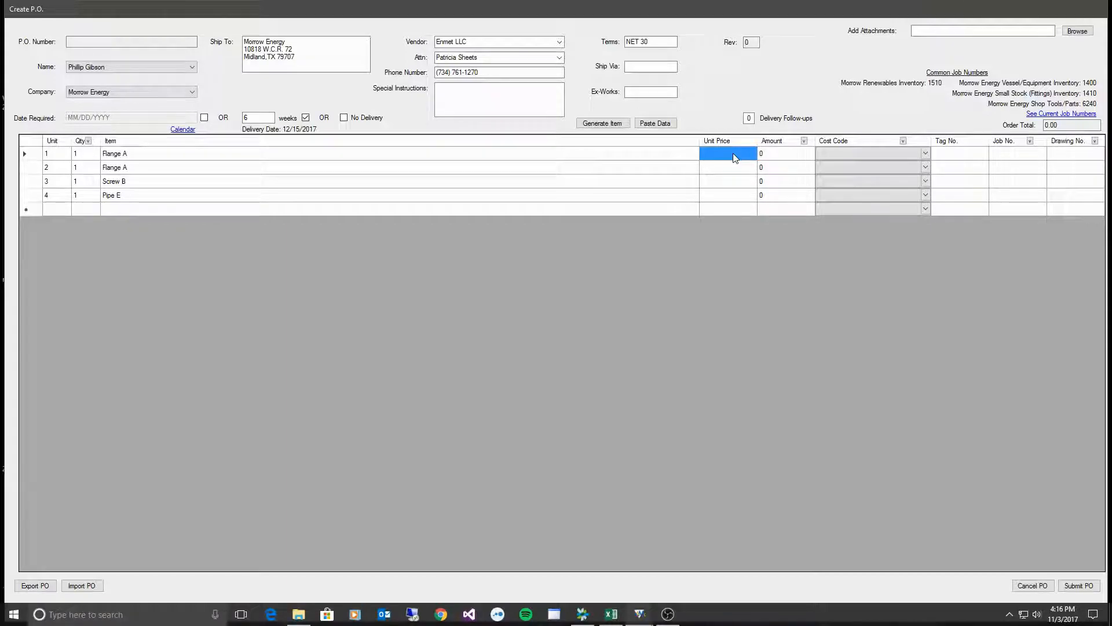
text(1.0)
key(BackSpace)
click(804, 141)
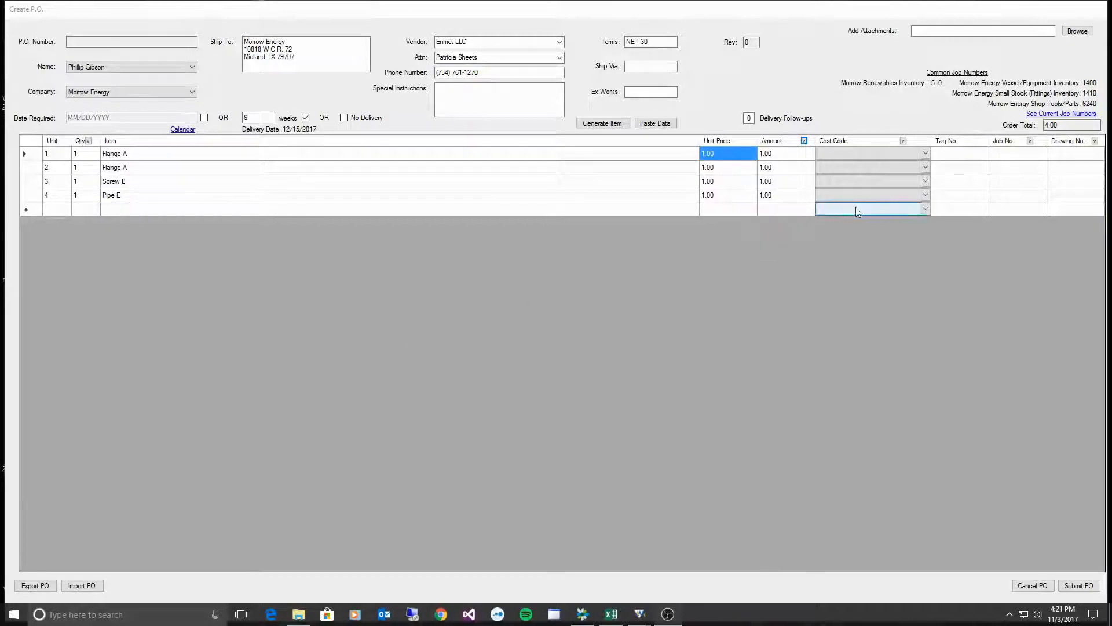
- Open the first line's Cost Code dropdown
click(909, 168)
click(925, 154)
click(926, 155)
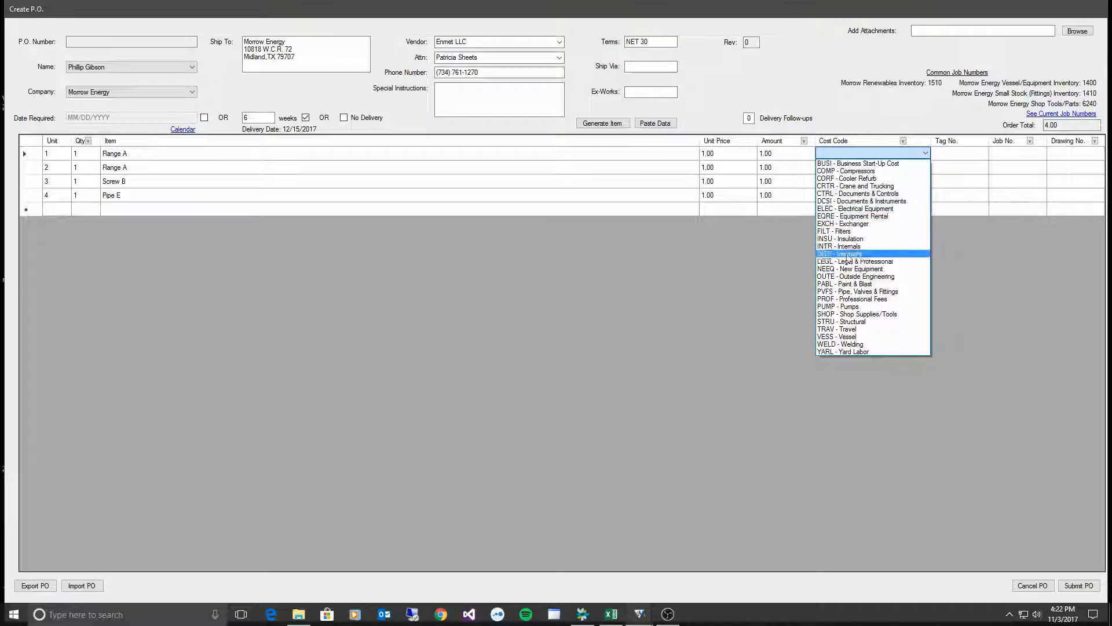
- Set line one's cost code to PVFS - Pipe, Valves & Fittings and copy it to all lines
click(848, 291)
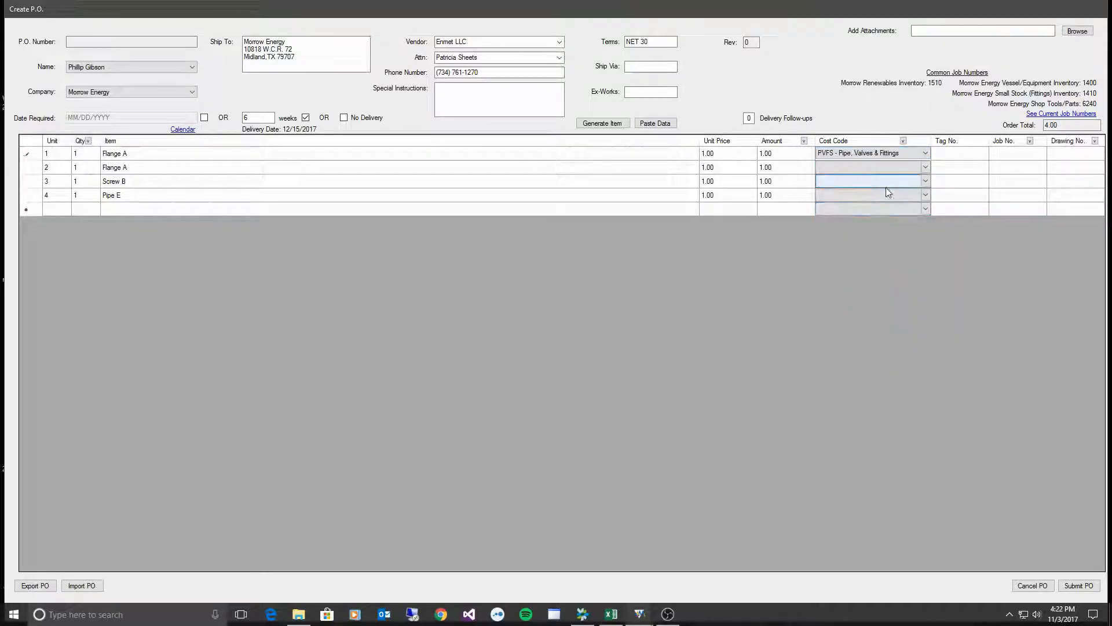
click(824, 197)
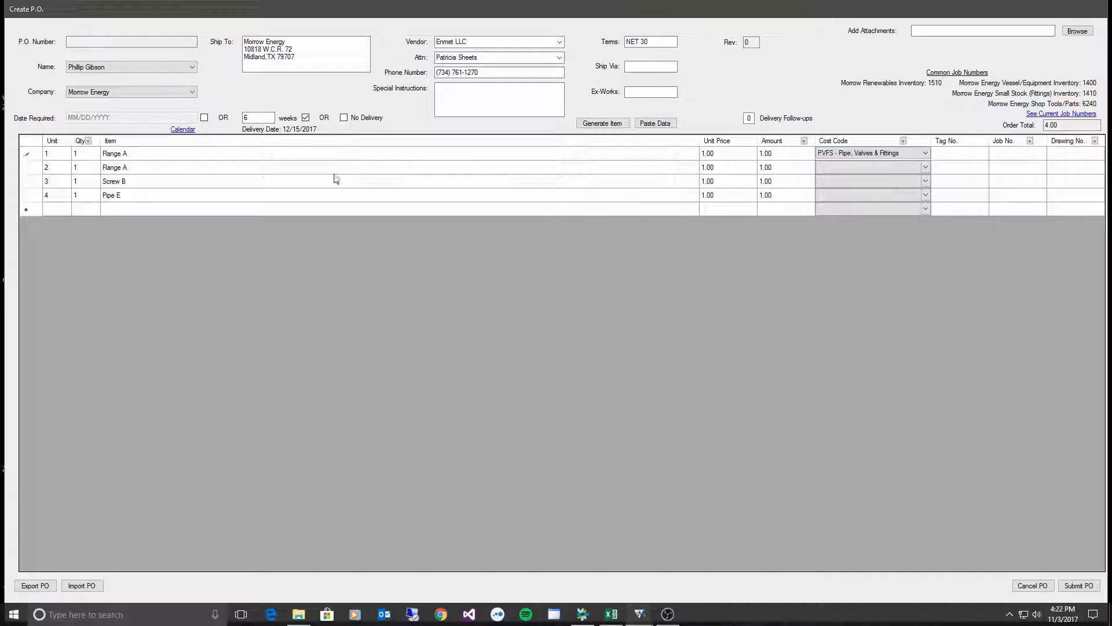
click(869, 155)
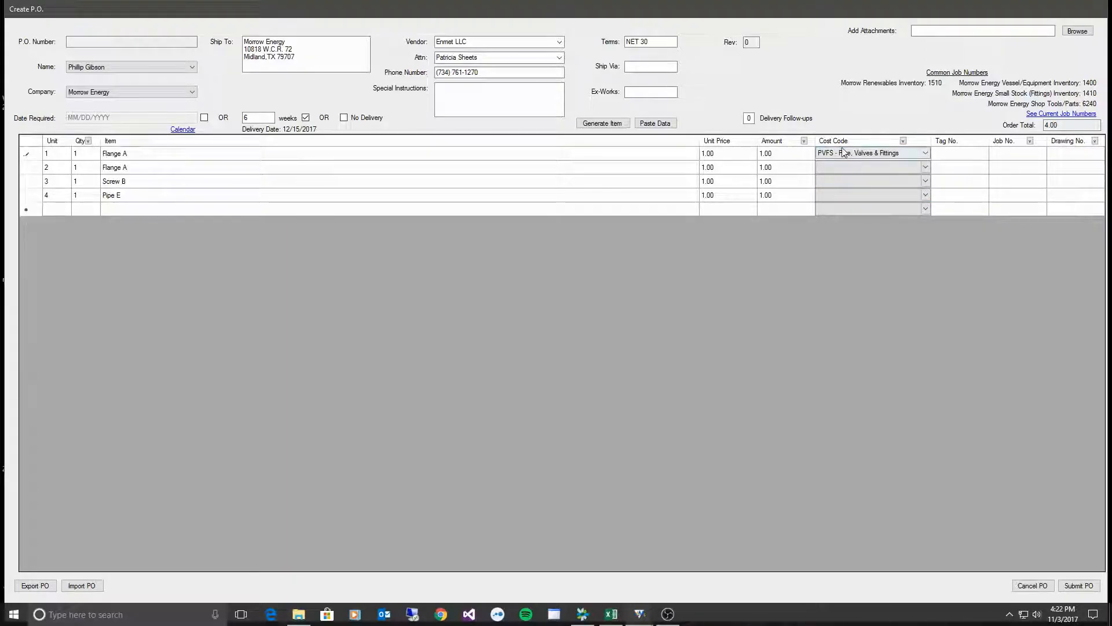
click(903, 141)
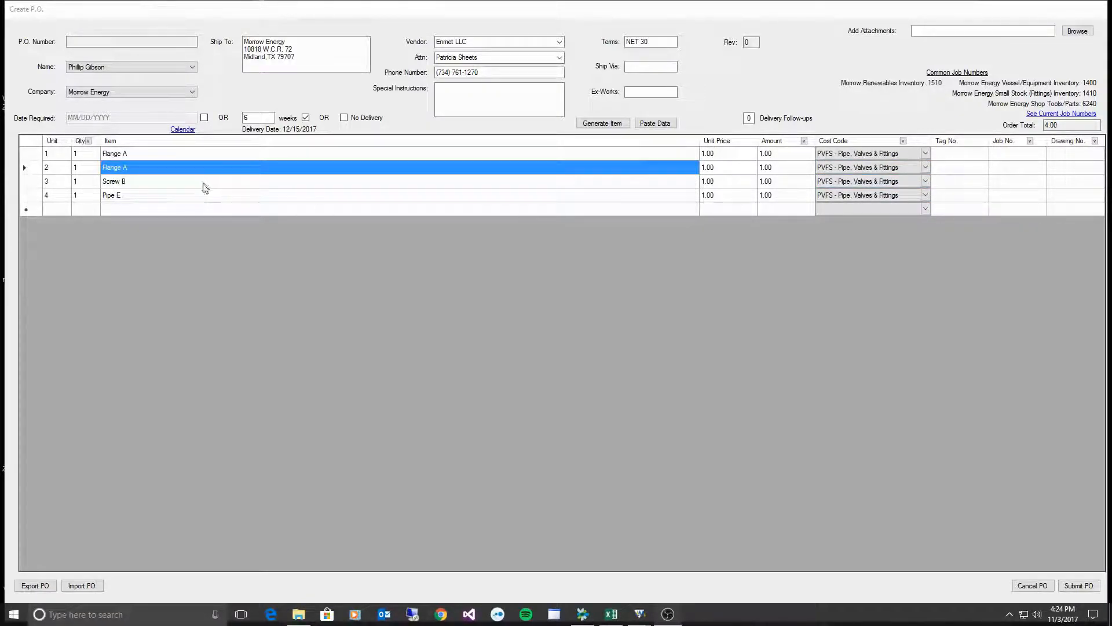
click(146, 154)
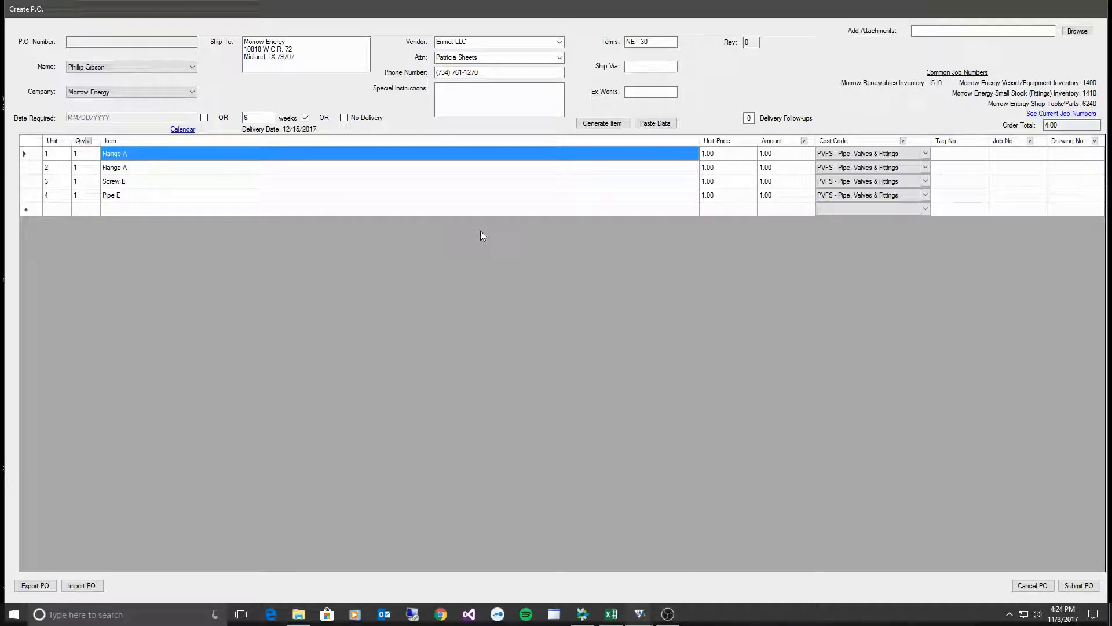
click(232, 174)
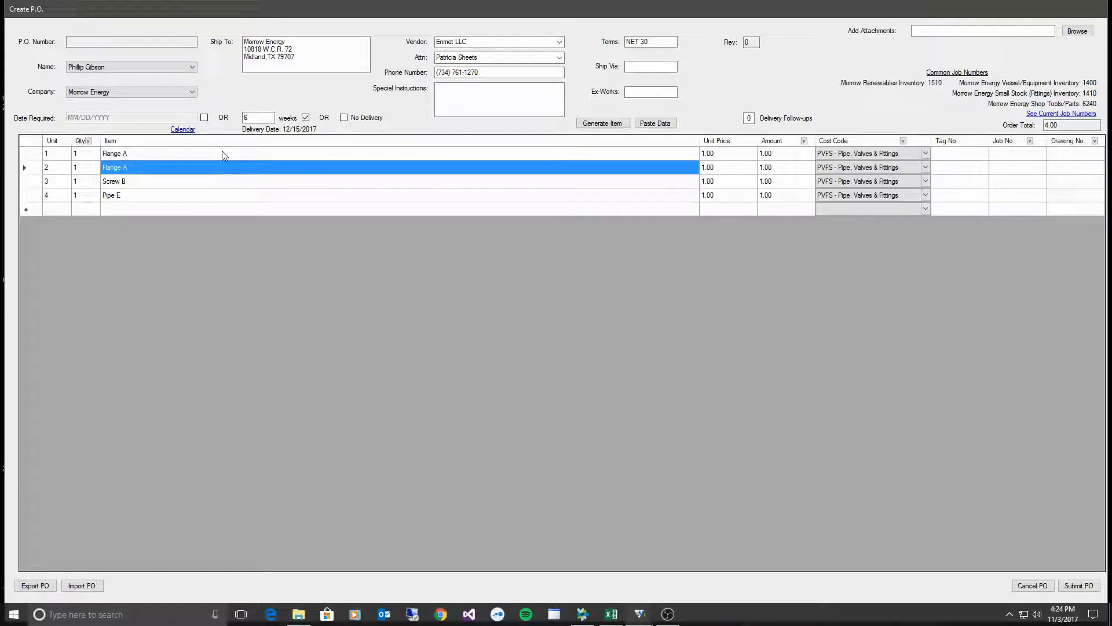
click(208, 198)
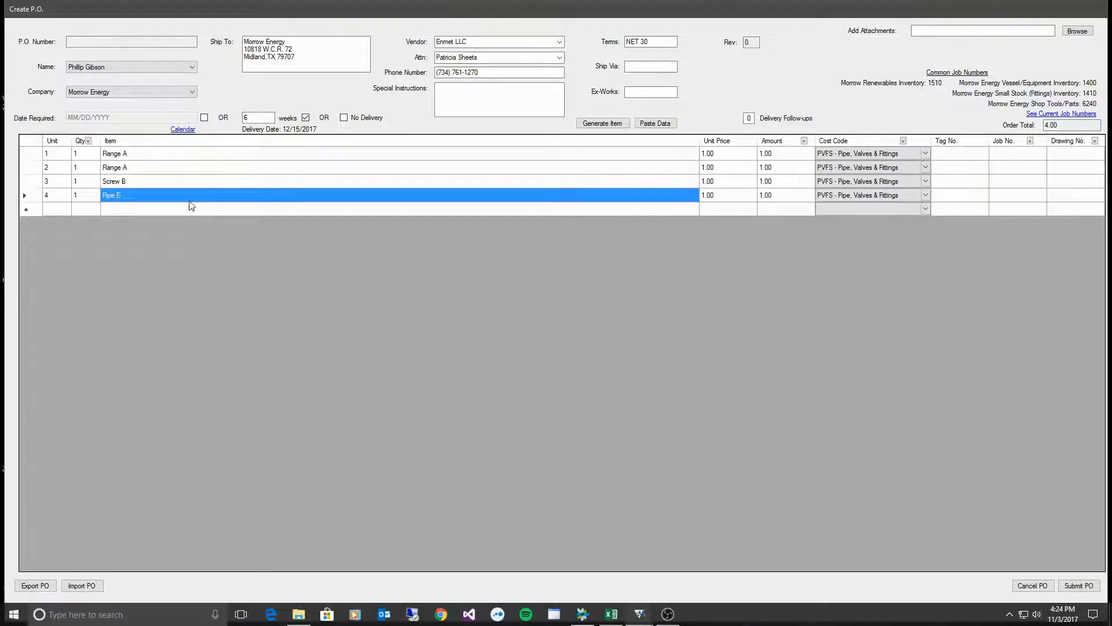
- Enter tag numbers 123, 456, 789 and 456 on the four lines
click(956, 155)
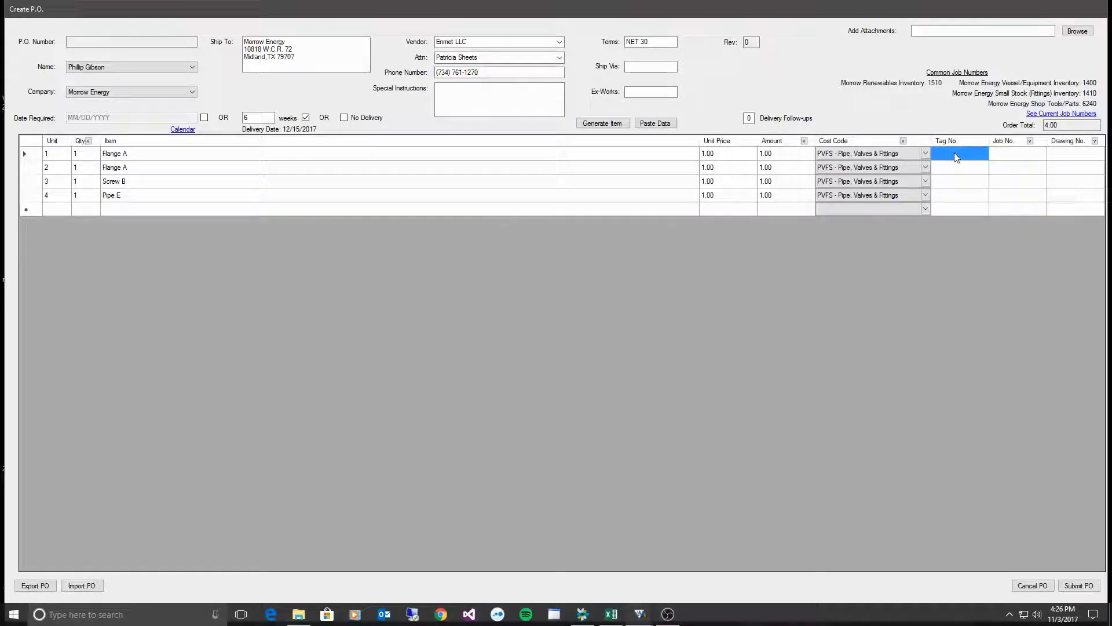
text(123)
text(456)
click(979, 185)
text(79)
click(973, 199)
text(456)
- Enter job number 1410 on line one and copy it to every line
click(998, 154)
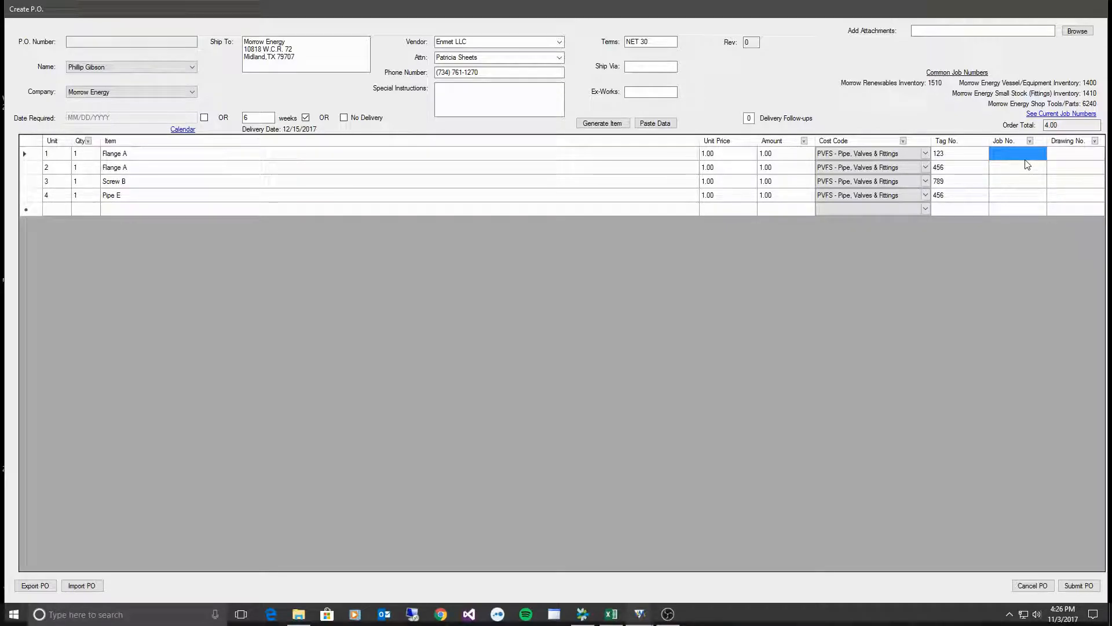
text(1410)
click(1031, 142)
click(1092, 169)
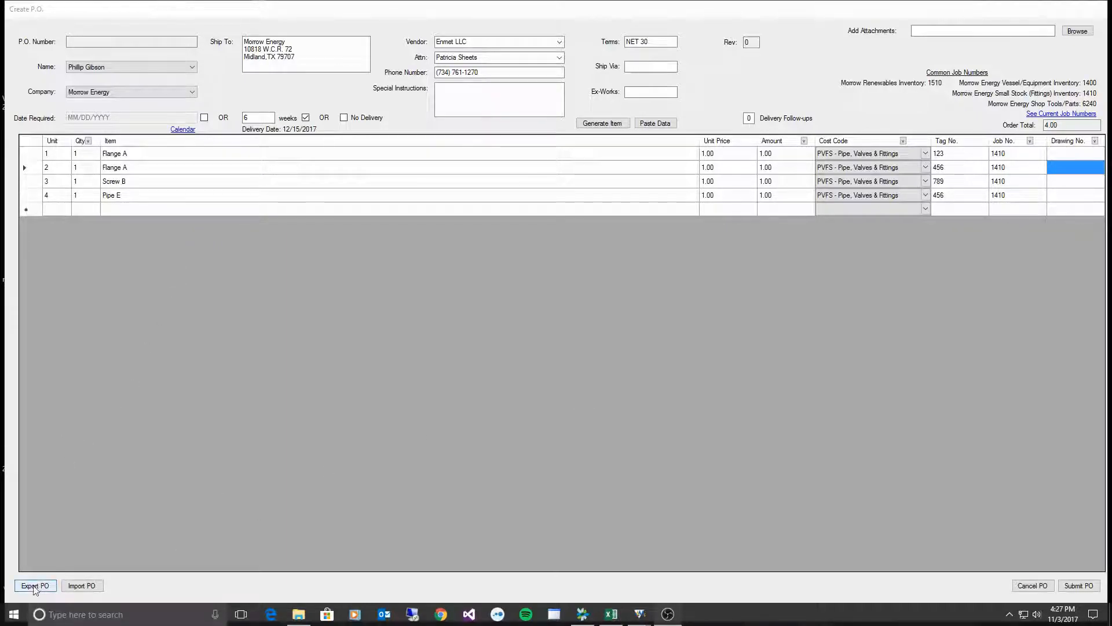
- Export the order as export1, then move the order window down to reveal the desktop
click(34, 587)
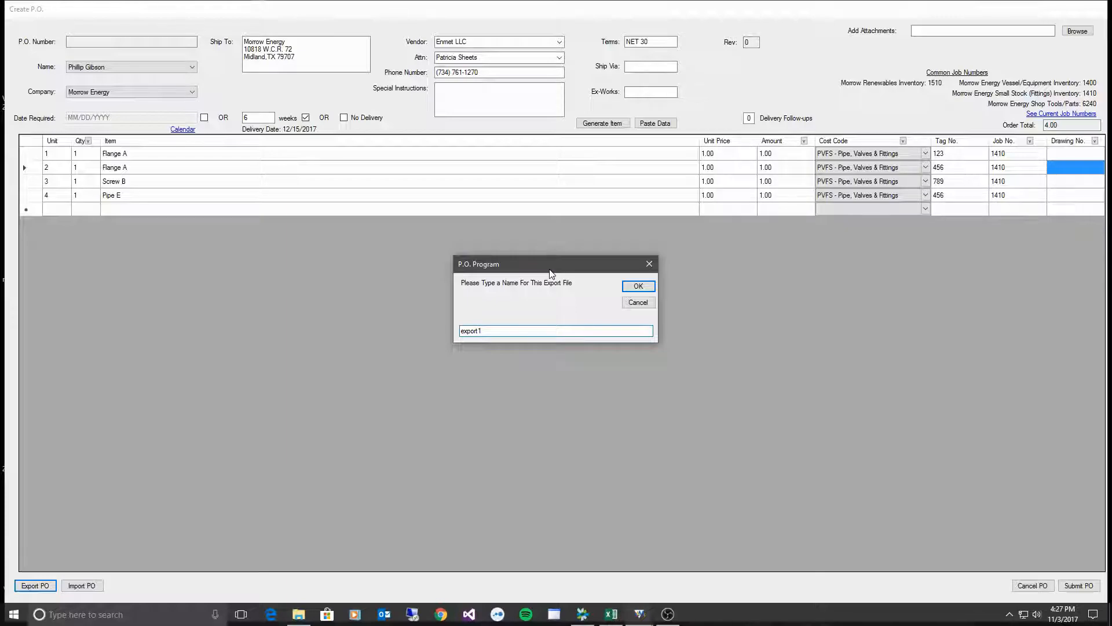
click(651, 289)
drag(578, 12, 672, 388)
drag(533, 204, 759, 152)
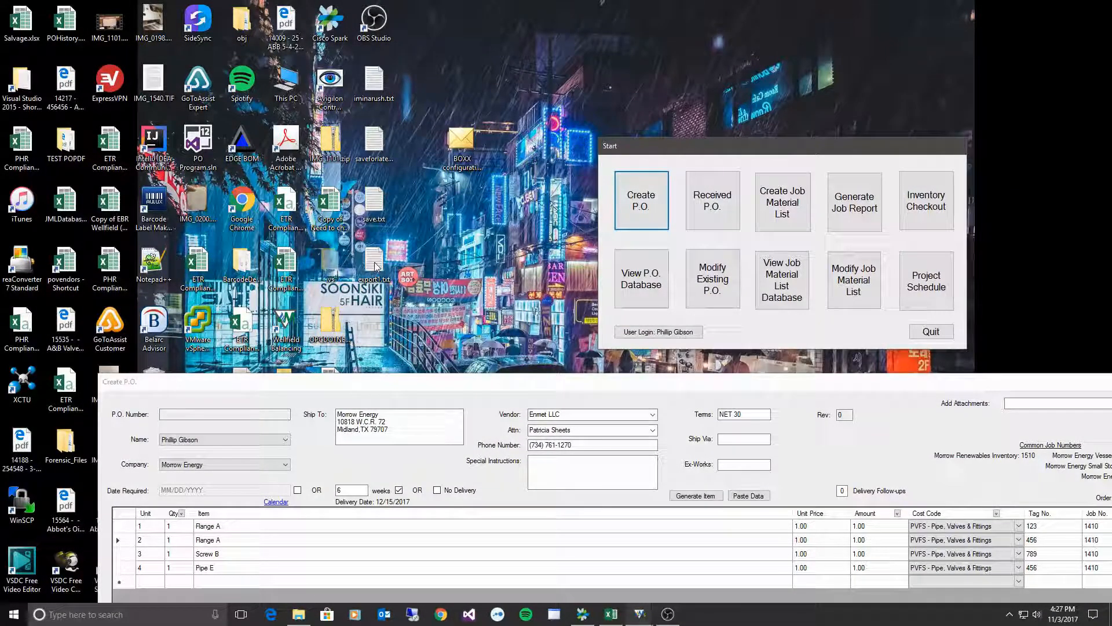
- Discard the current purchase order and open a new blank one
drag(923, 381, 792, 1)
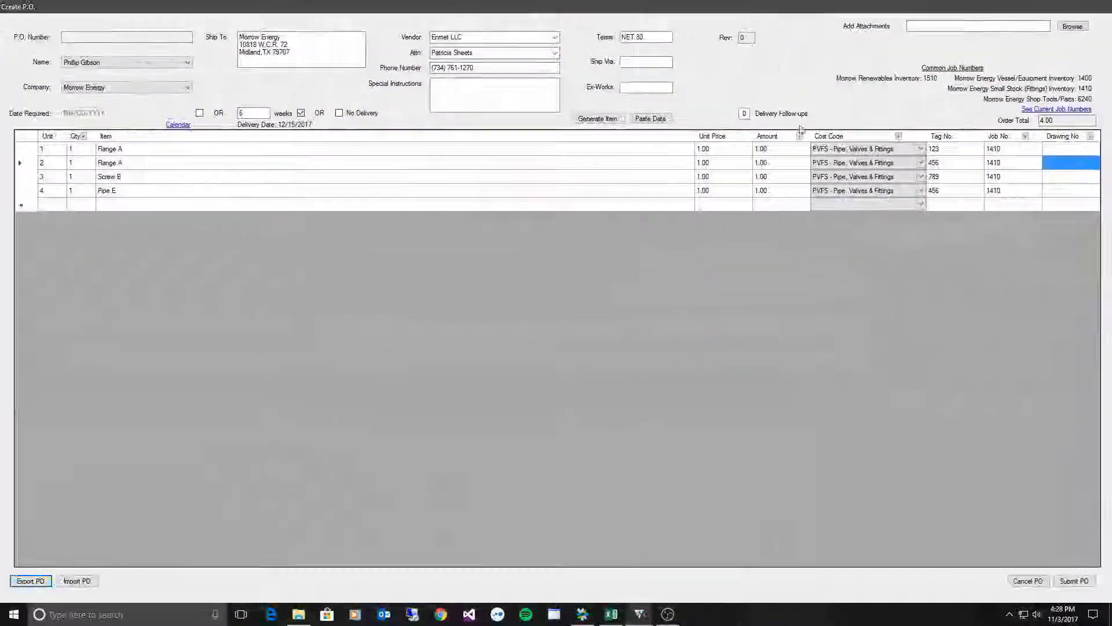
click(1029, 581)
drag(685, 159, 511, 268)
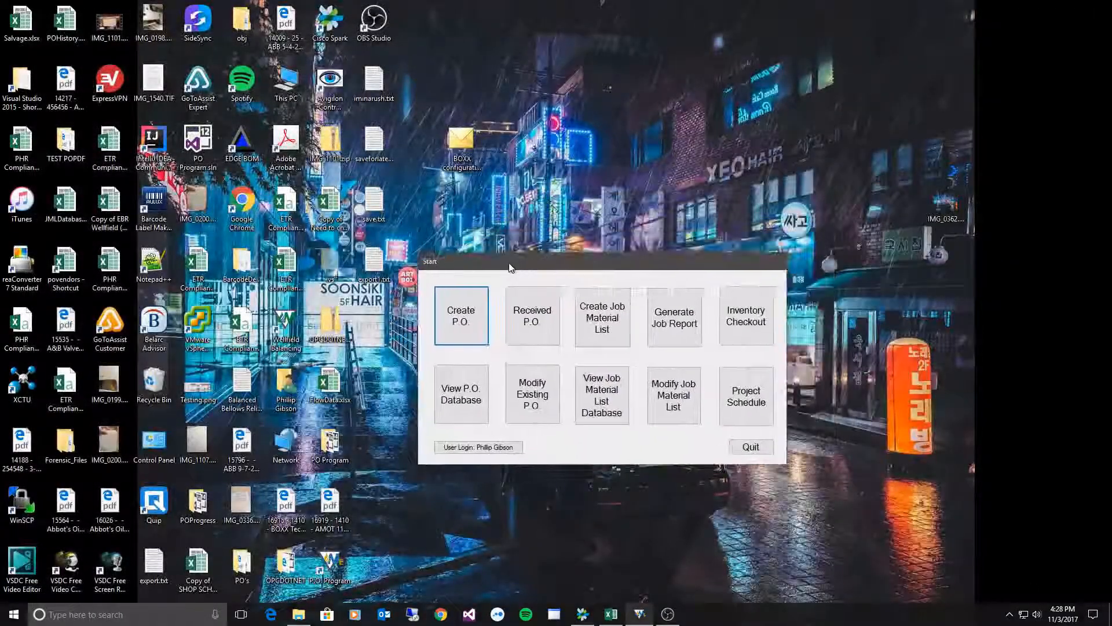
click(458, 322)
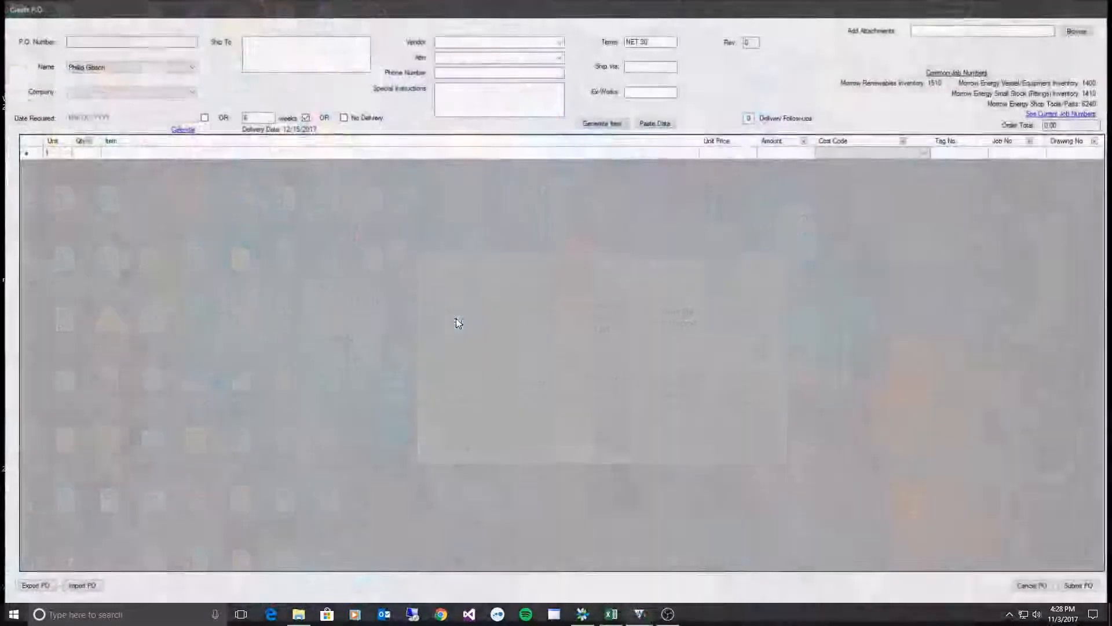
- Import the exported file by dropping it onto the new order, then maximize the form
drag(457, 9, 511, 321)
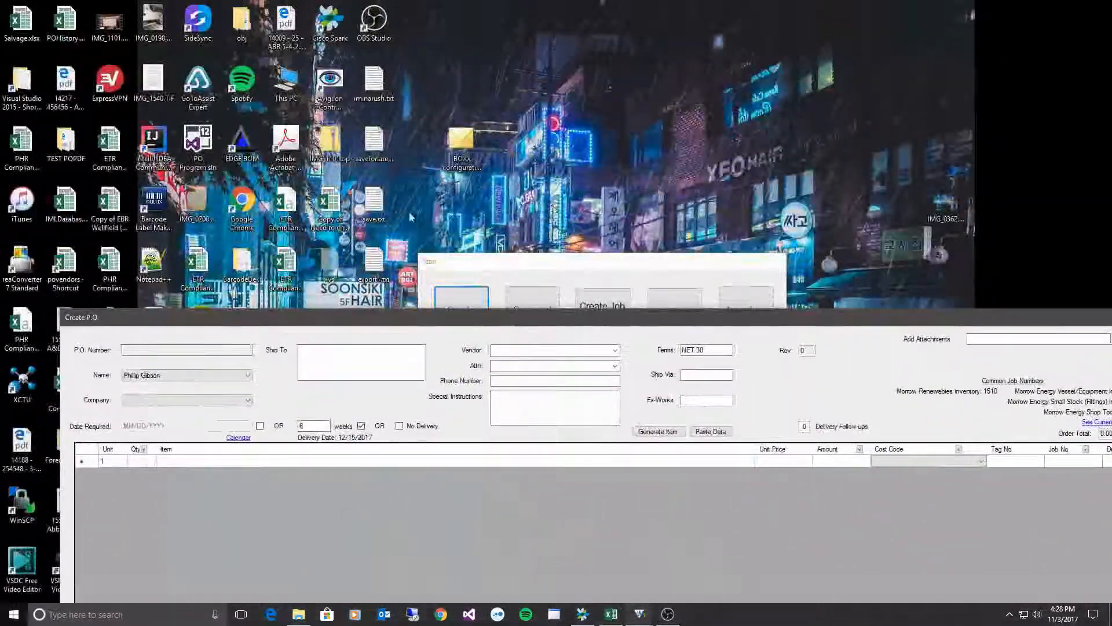
drag(364, 354, 342, 534)
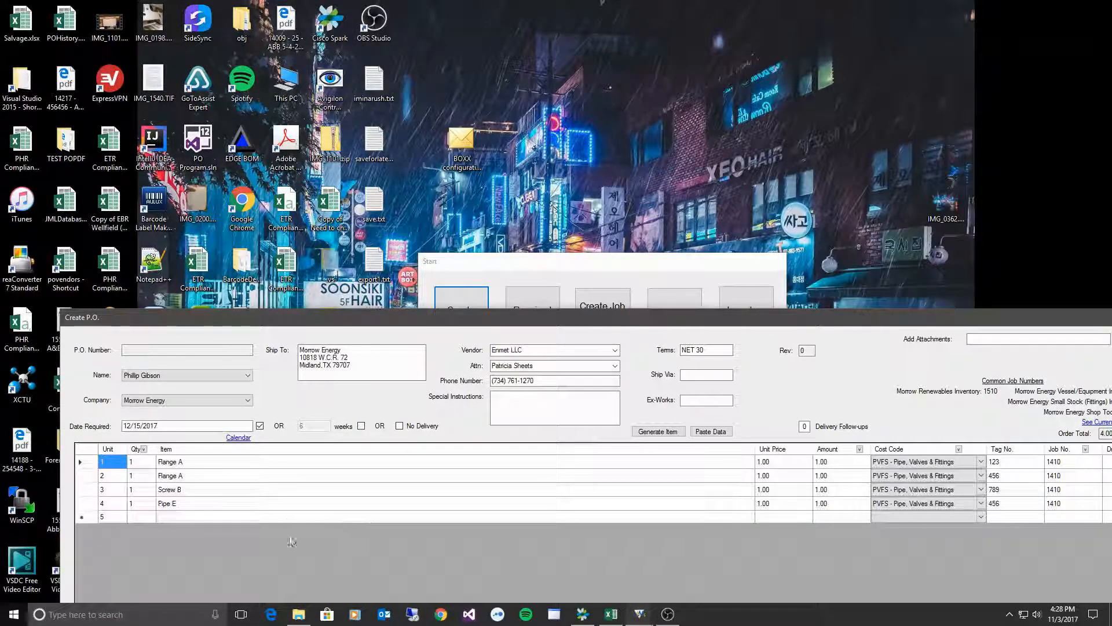
double_click(292, 321)
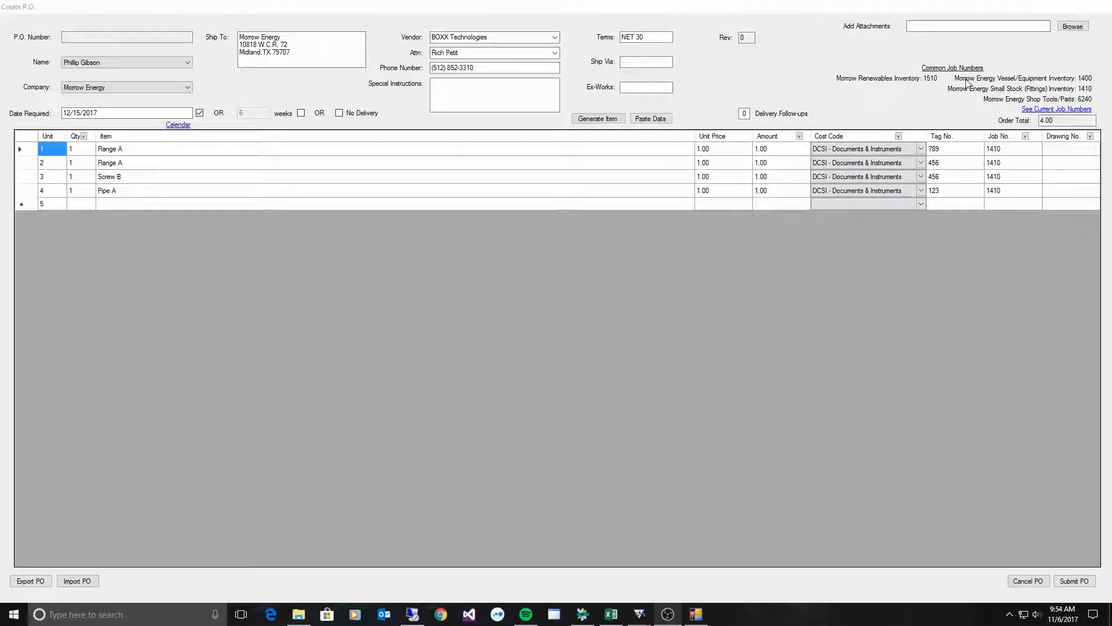
- Attach Dummy PO.pdf to the order, then submit it to receive P.O. number 16930
click(1070, 28)
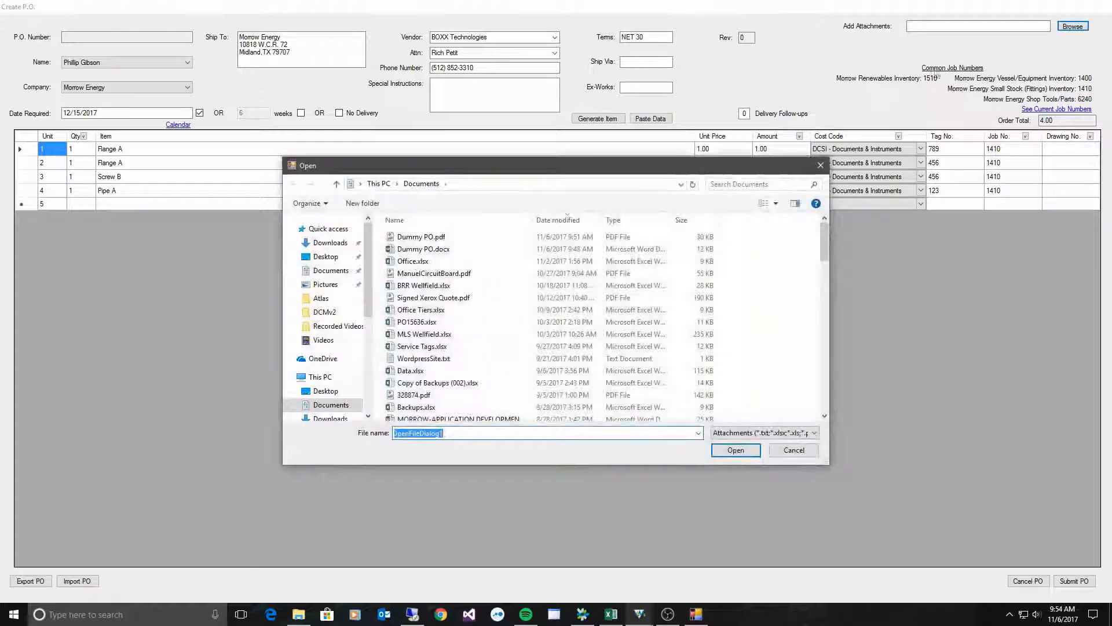
click(428, 237)
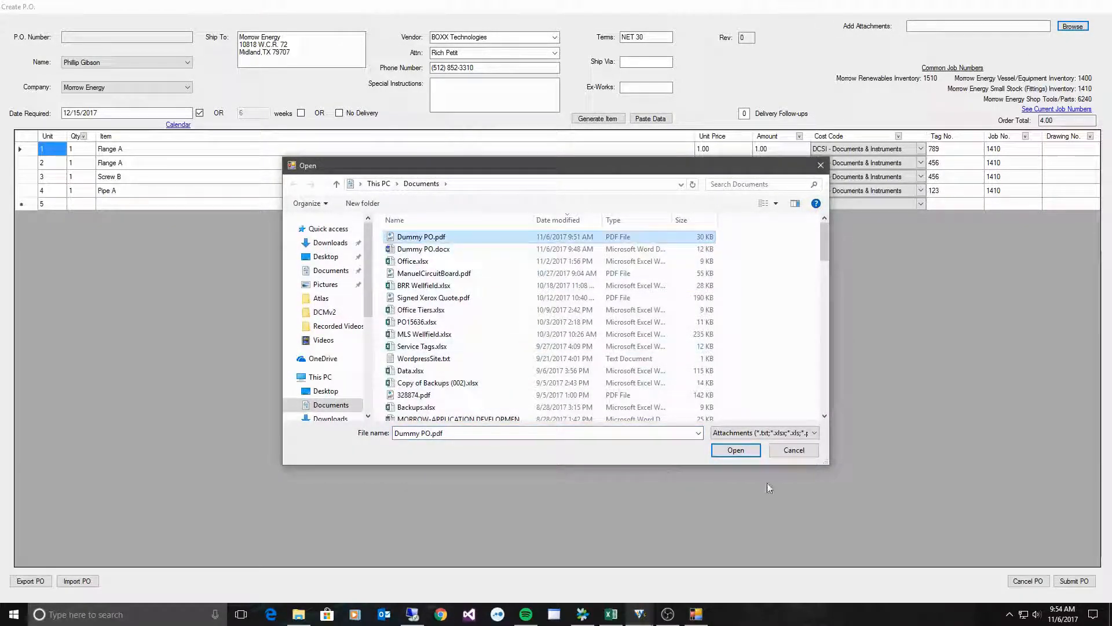
click(736, 450)
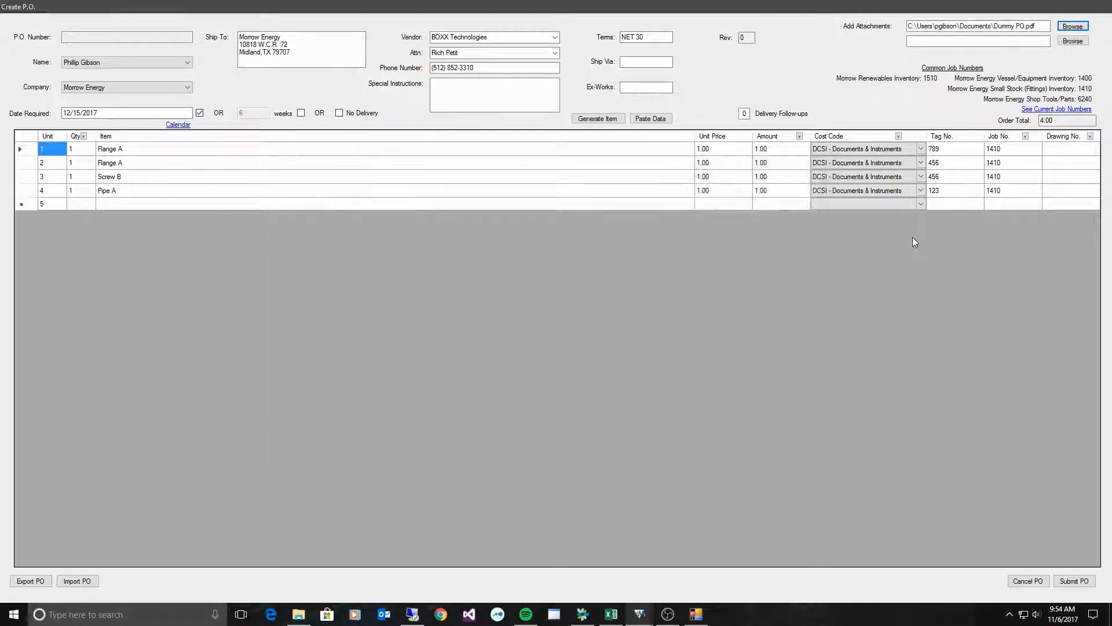
drag(910, 26, 1039, 26)
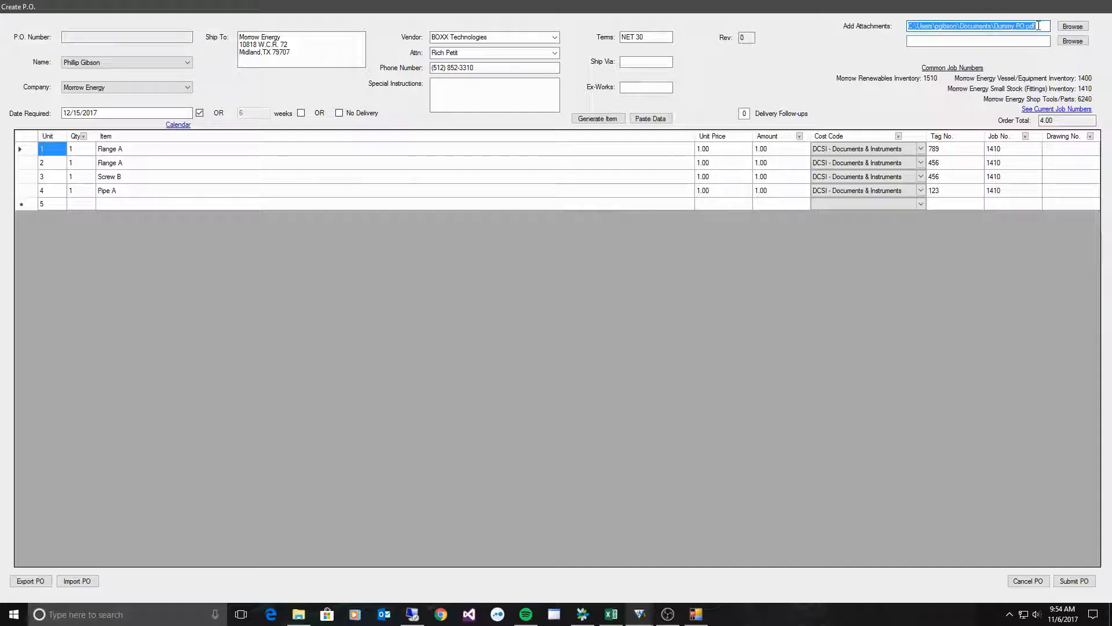
click(976, 26)
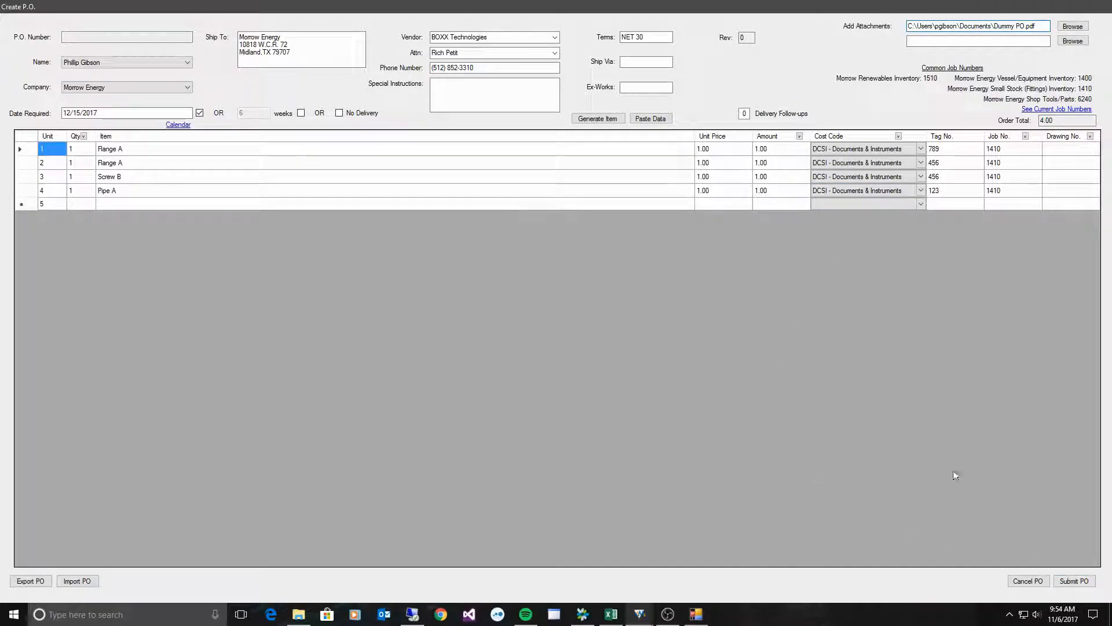
click(1065, 583)
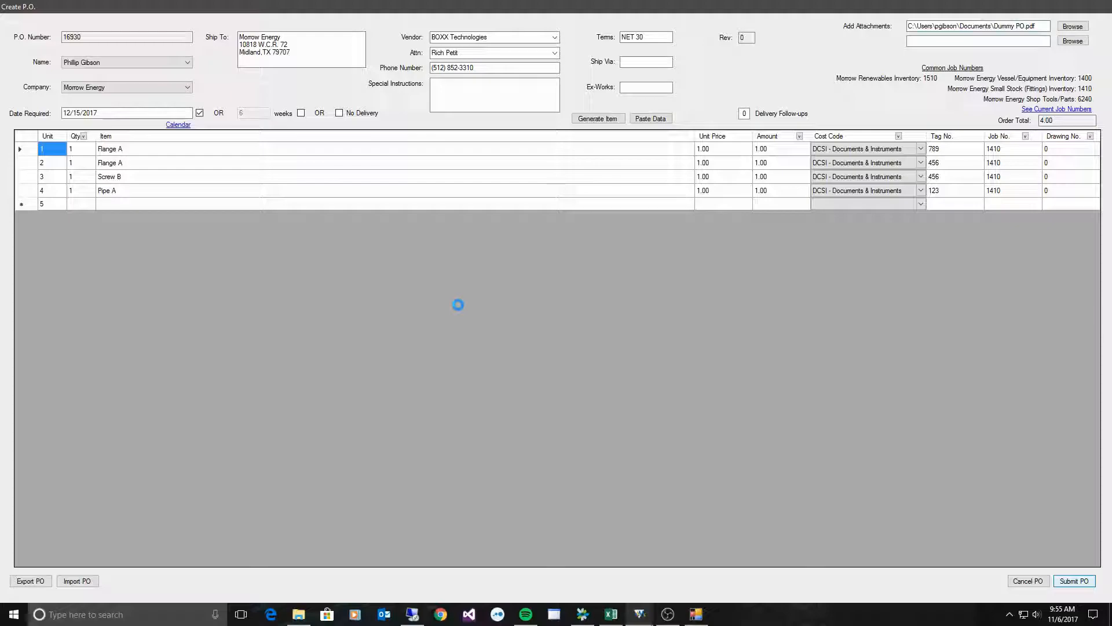
- Save the PO copy to the desktop as '16930 - 1410 - BOXX Technologies 11-6-2017' and acknowledge the confirmation
click(489, 330)
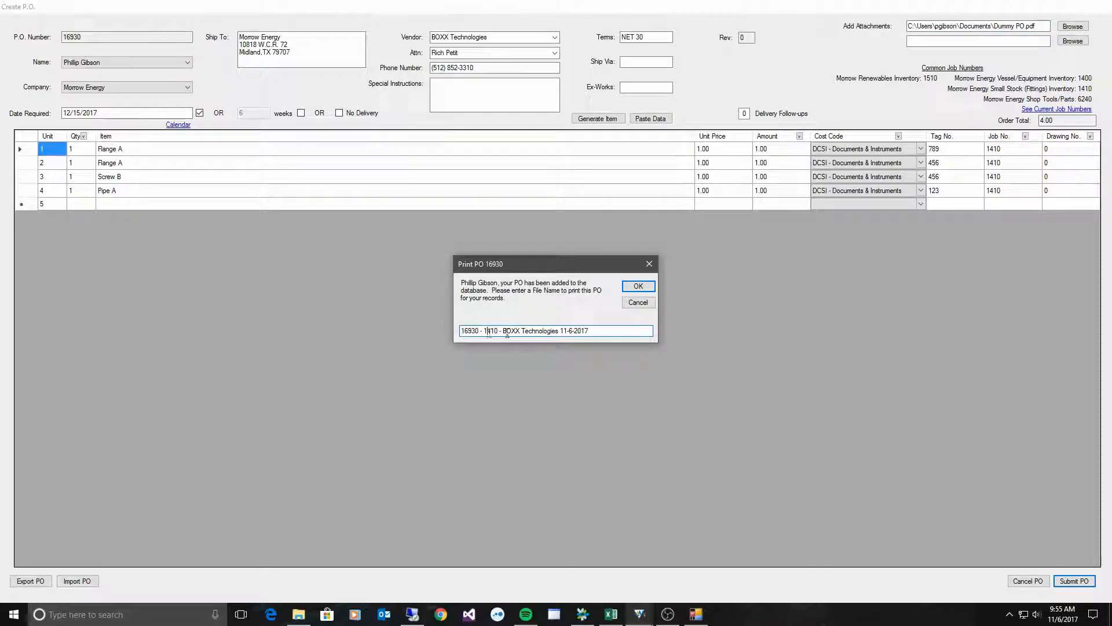
drag(590, 331, 467, 331)
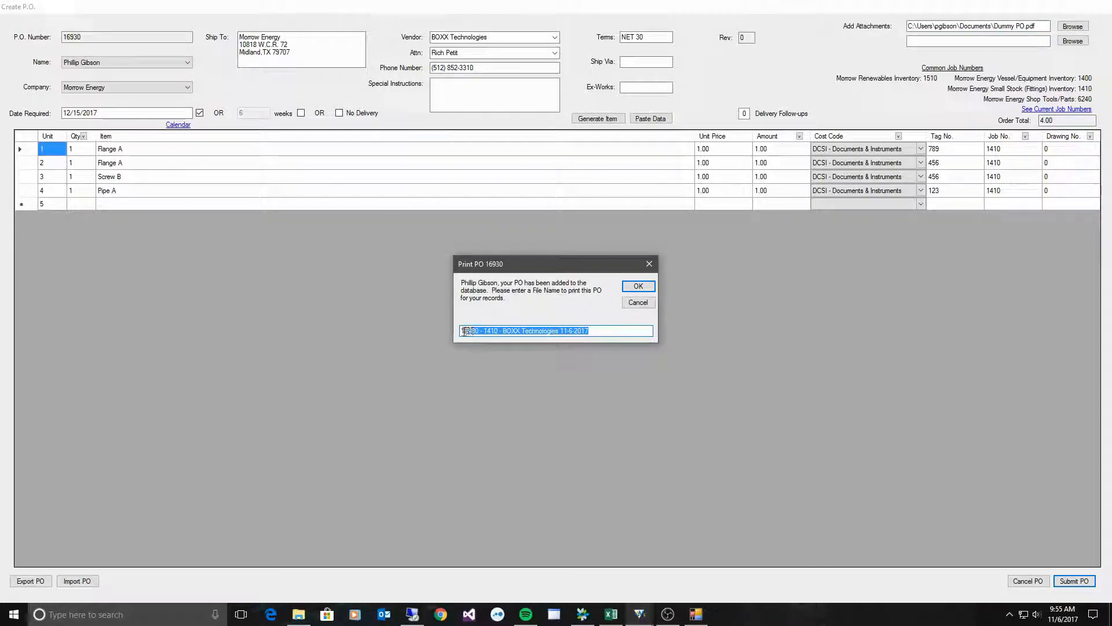
click(604, 333)
drag(611, 332, 414, 326)
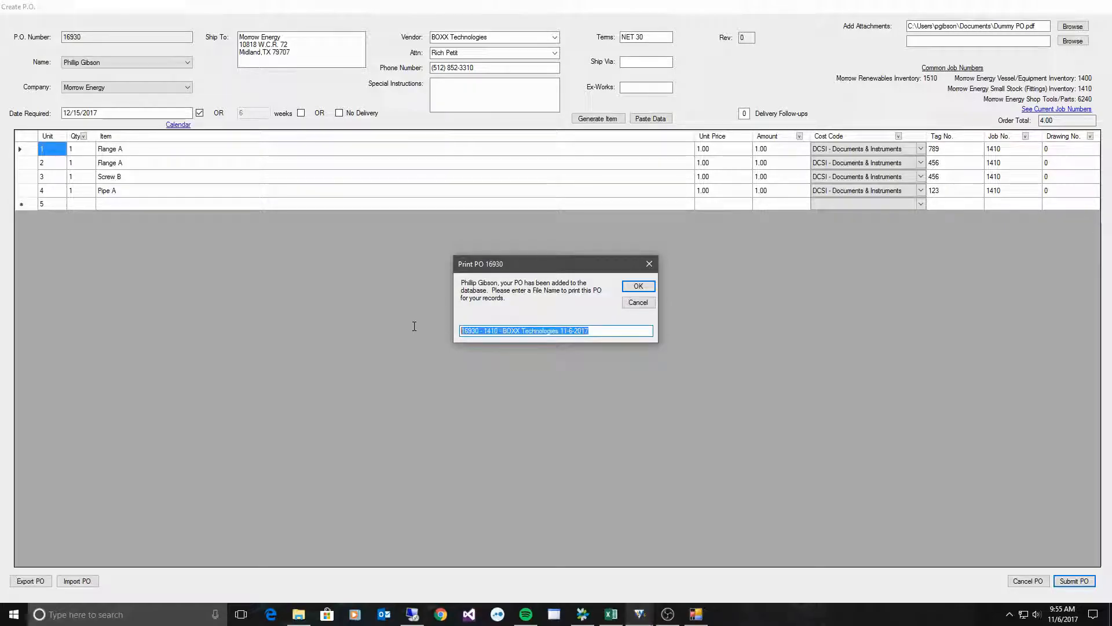
click(617, 331)
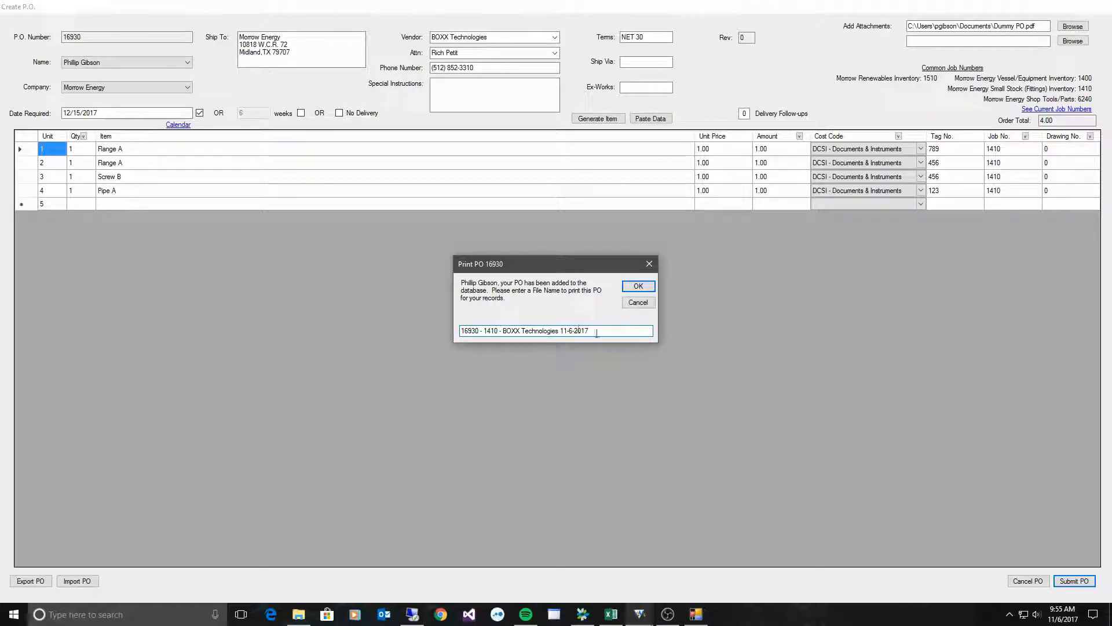
click(638, 287)
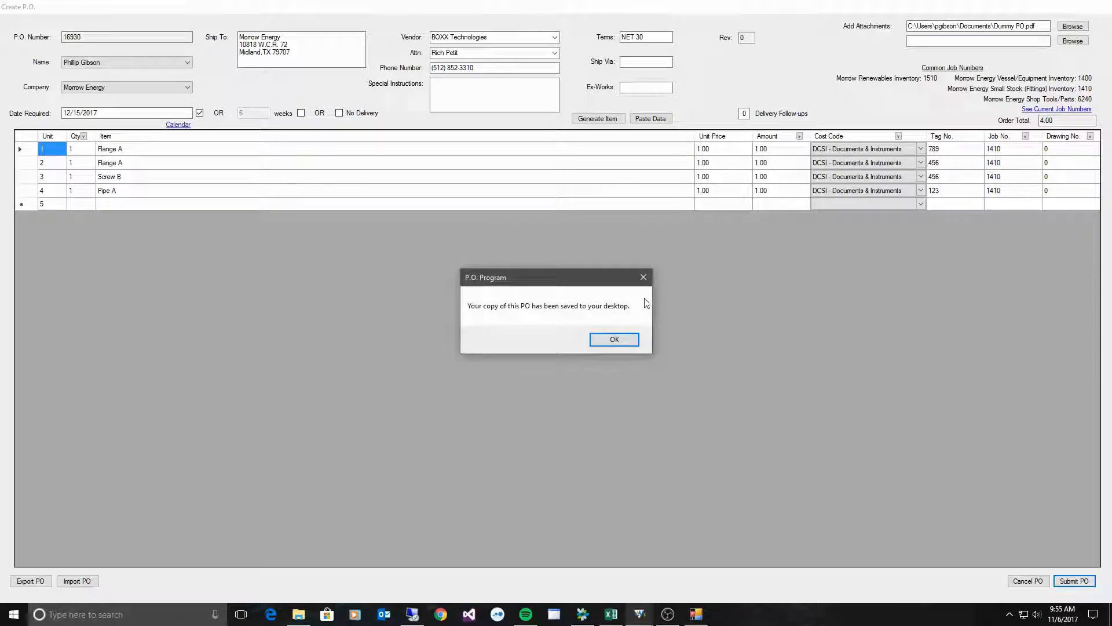
click(617, 339)
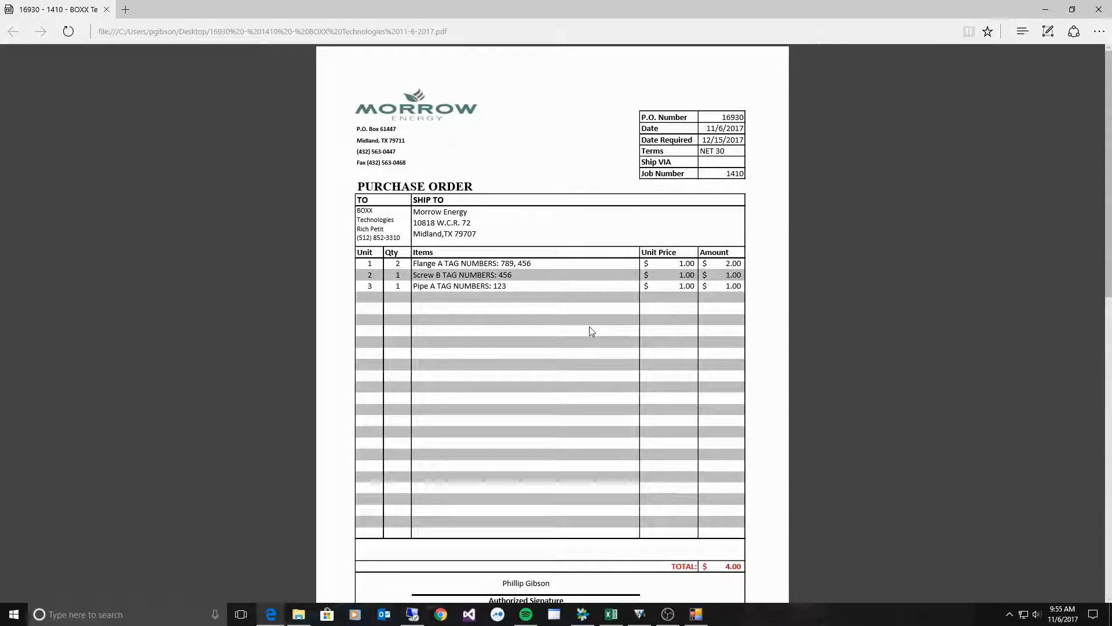
- Scroll the P.O. 16930 PDF down to the attached Dummy PO page, then close Edge
scroll(591, 331, down, 2)
scroll(678, 467, down, 4)
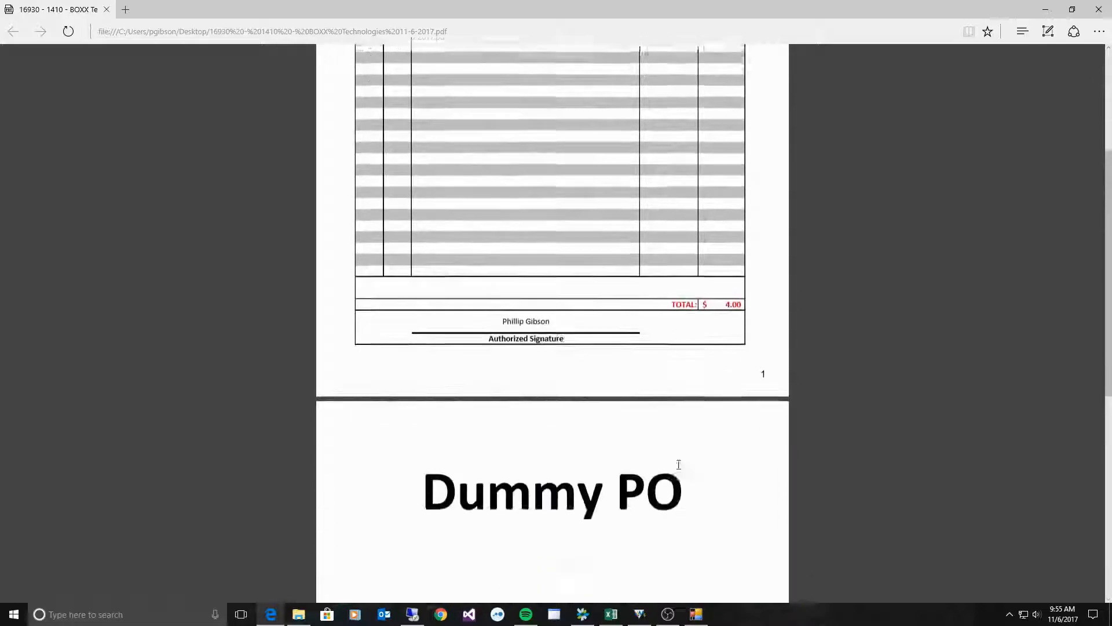
scroll(540, 468, down, 2)
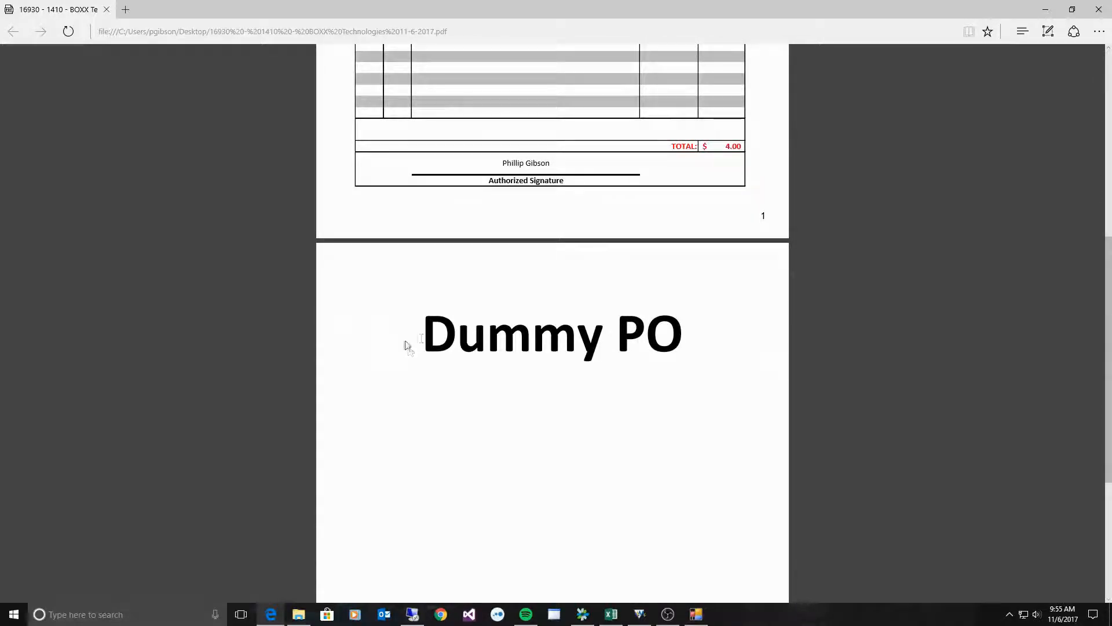
scroll(378, 353, down, 4)
scroll(598, 405, up, 4)
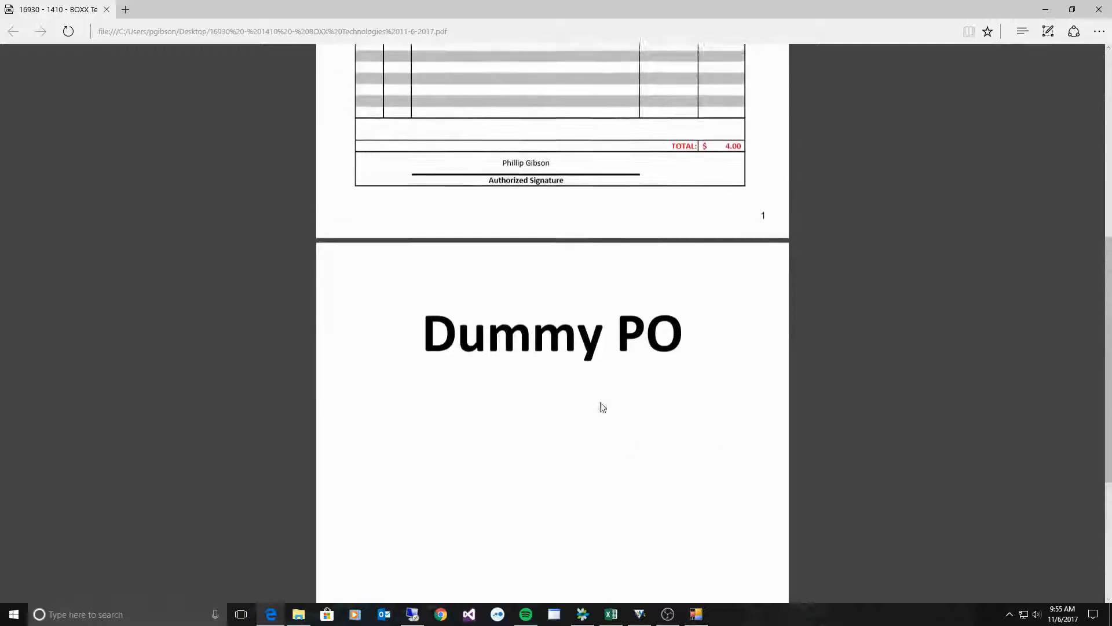
click(1098, 9)
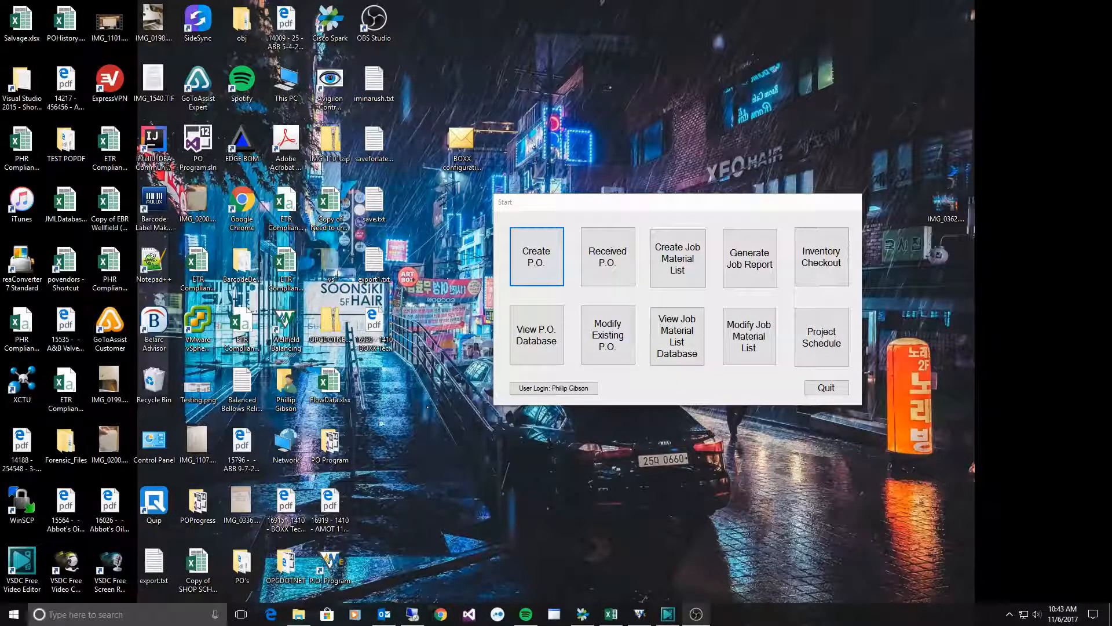
- Copy the four line items in Excel range H5:K8, then bring up a blank Create P.O. form
click(529, 270)
click(611, 613)
right_click(361, 192)
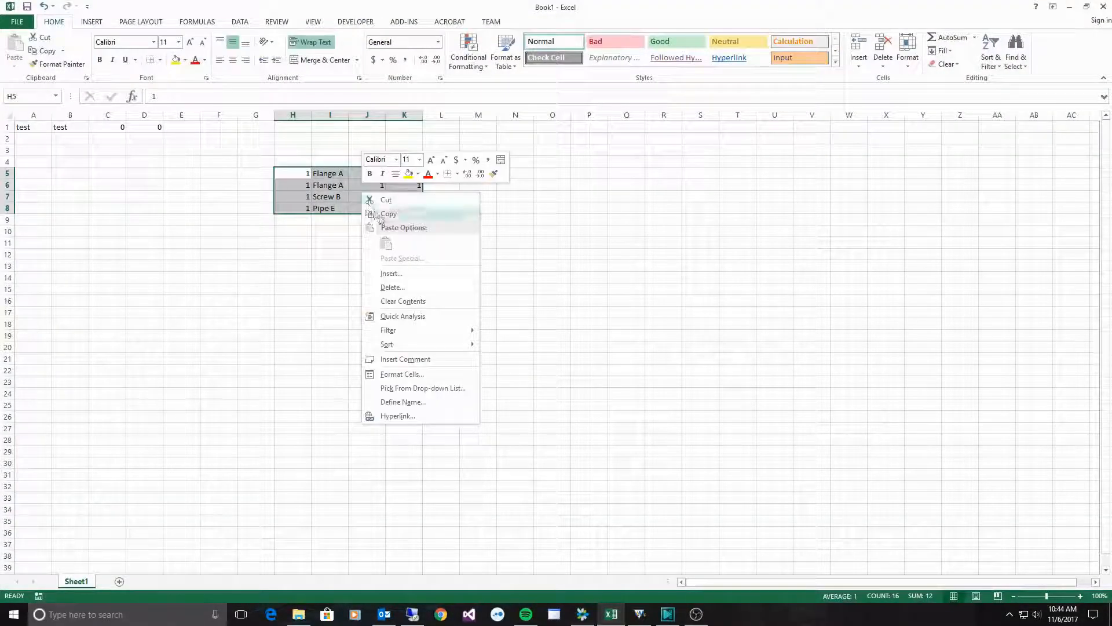
click(382, 211)
click(296, 183)
drag(305, 173, 409, 207)
click(552, 219)
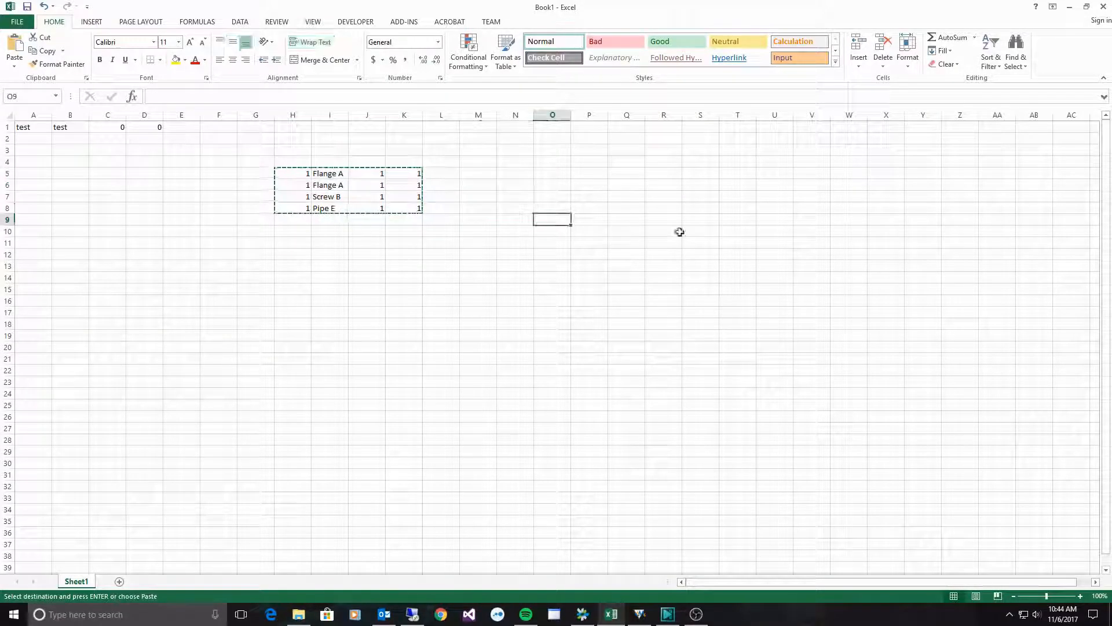
click(1069, 6)
click(560, 284)
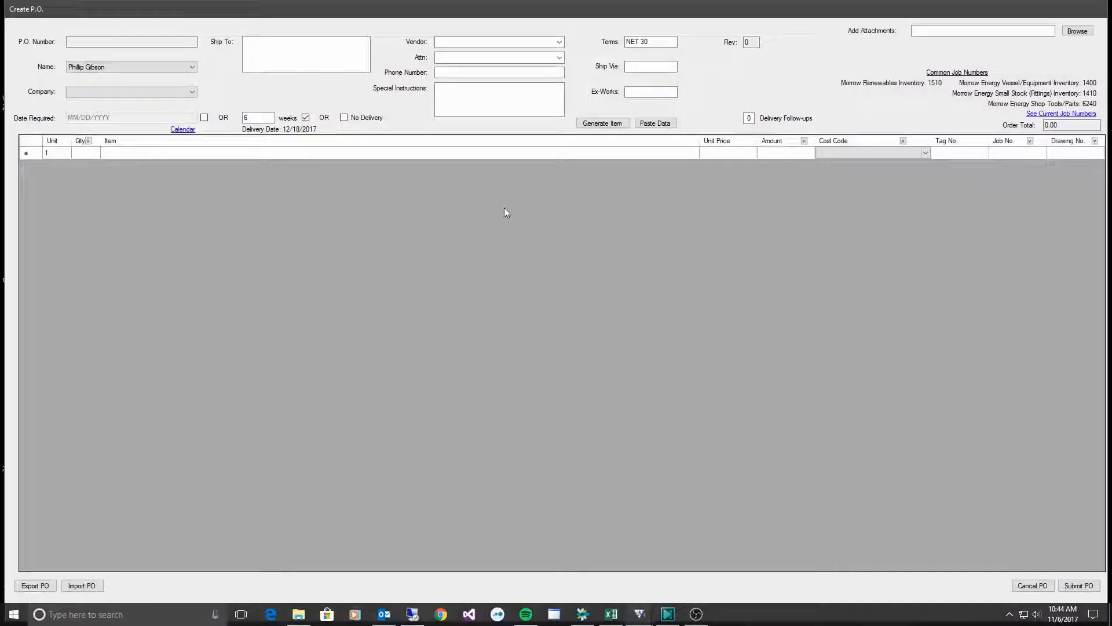
- Import the four copied Excel rows as line items with Paste Data, then cancel the PO
click(653, 124)
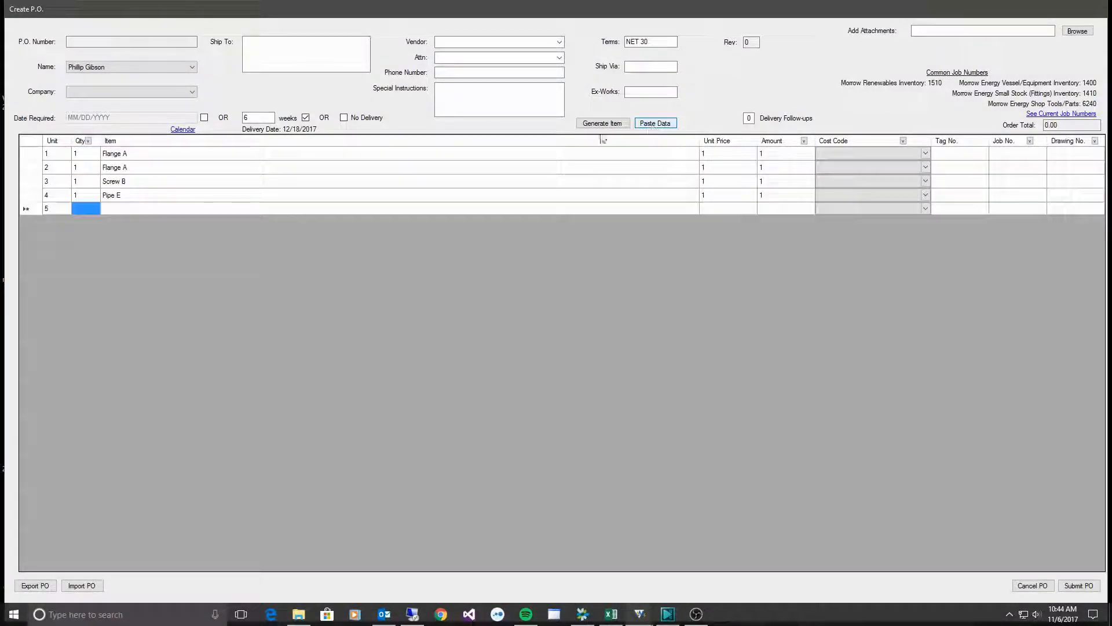
click(86, 151)
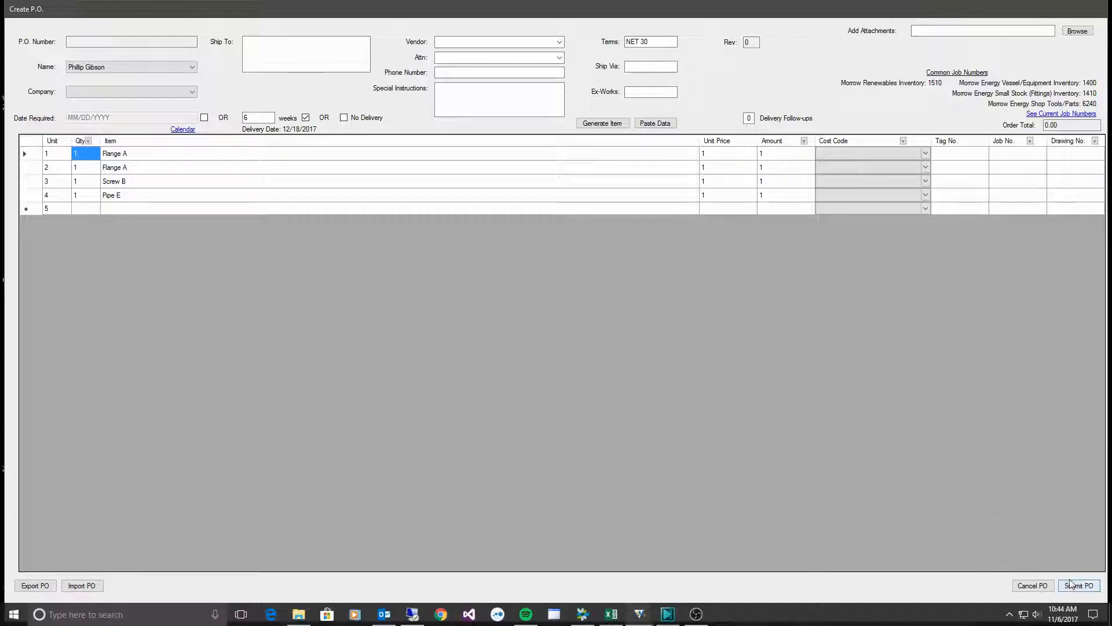
click(1033, 586)
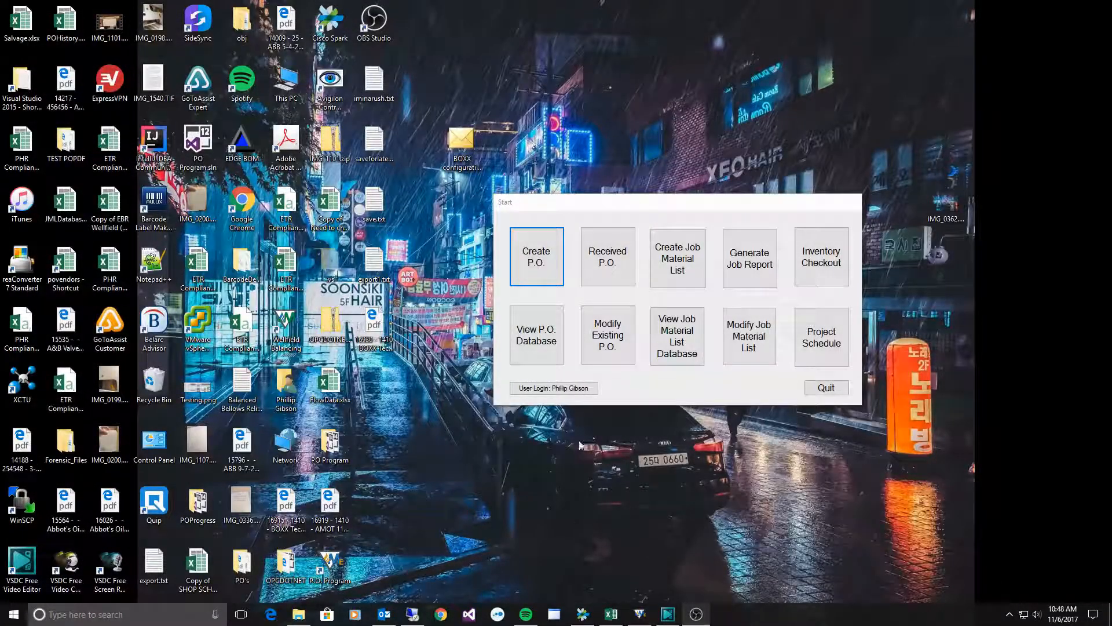
- Save the quote e-mail from the Outlook inbox to the desktop as a .msg file
click(391, 616)
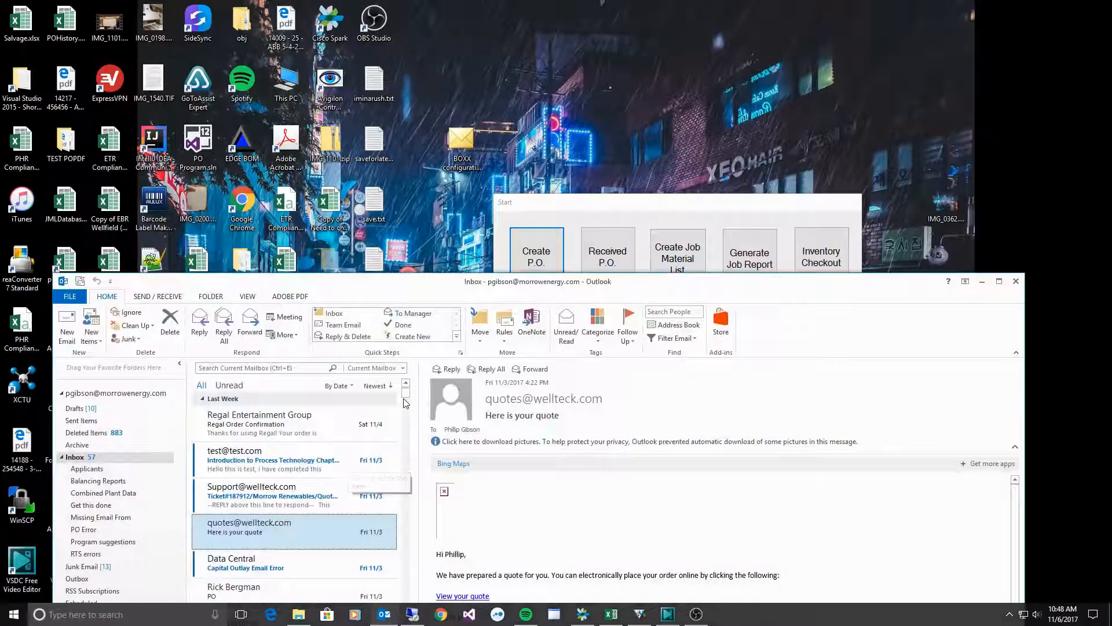
drag(404, 301, 404, 104)
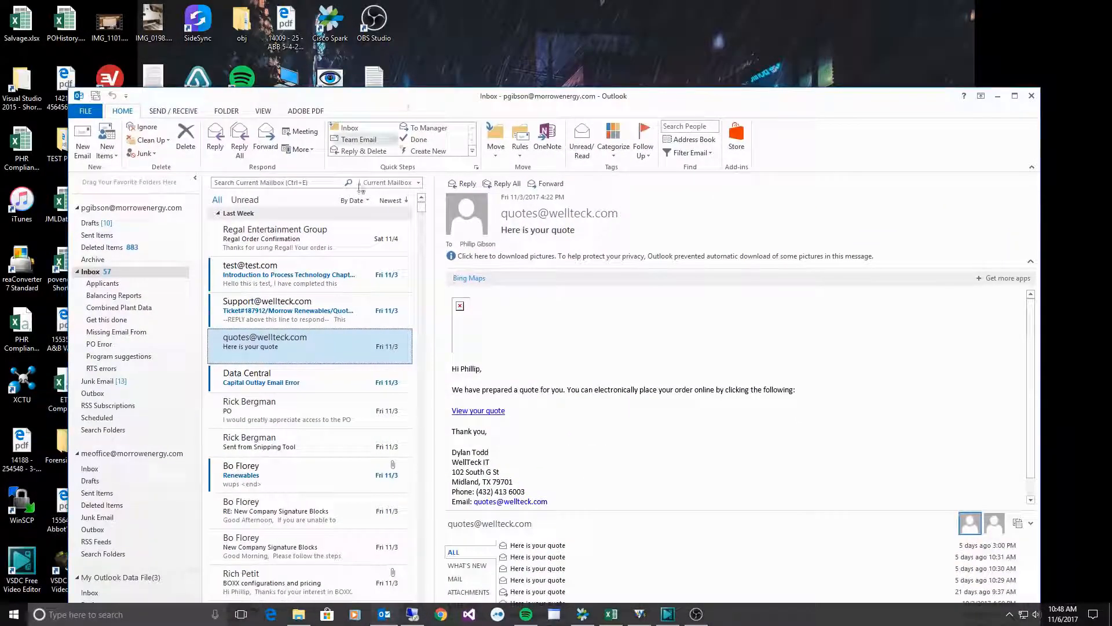
drag(281, 349, 770, 82)
click(997, 97)
- Attach the saved quote e-mail to a new purchase order as temp1.pdf
click(536, 272)
drag(490, 19, 494, 243)
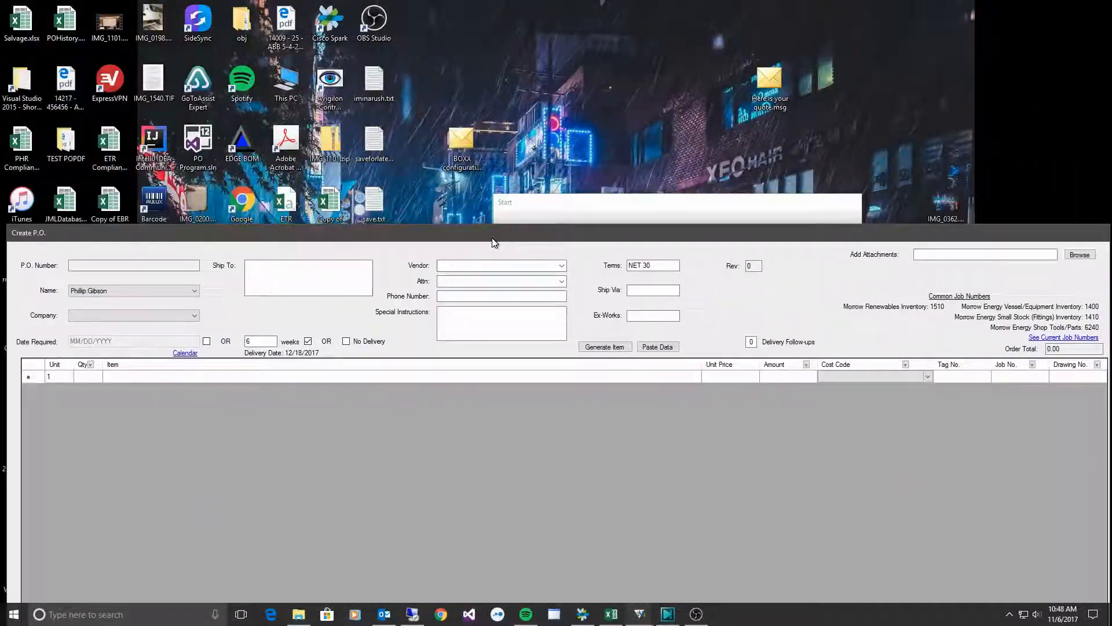
drag(770, 81, 952, 259)
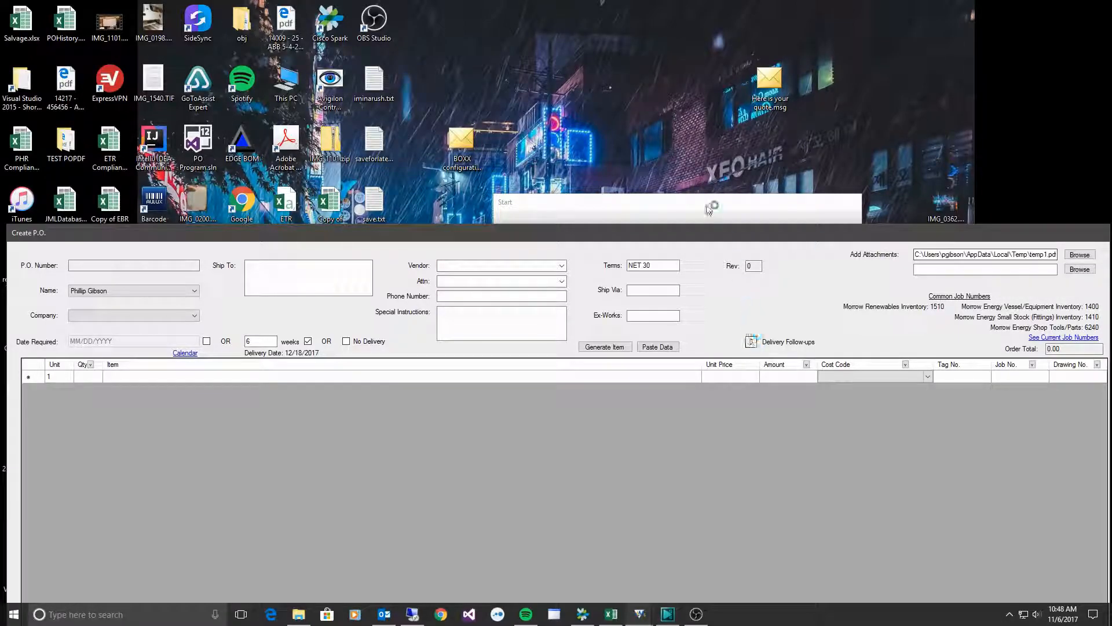
drag(704, 233, 715, 5)
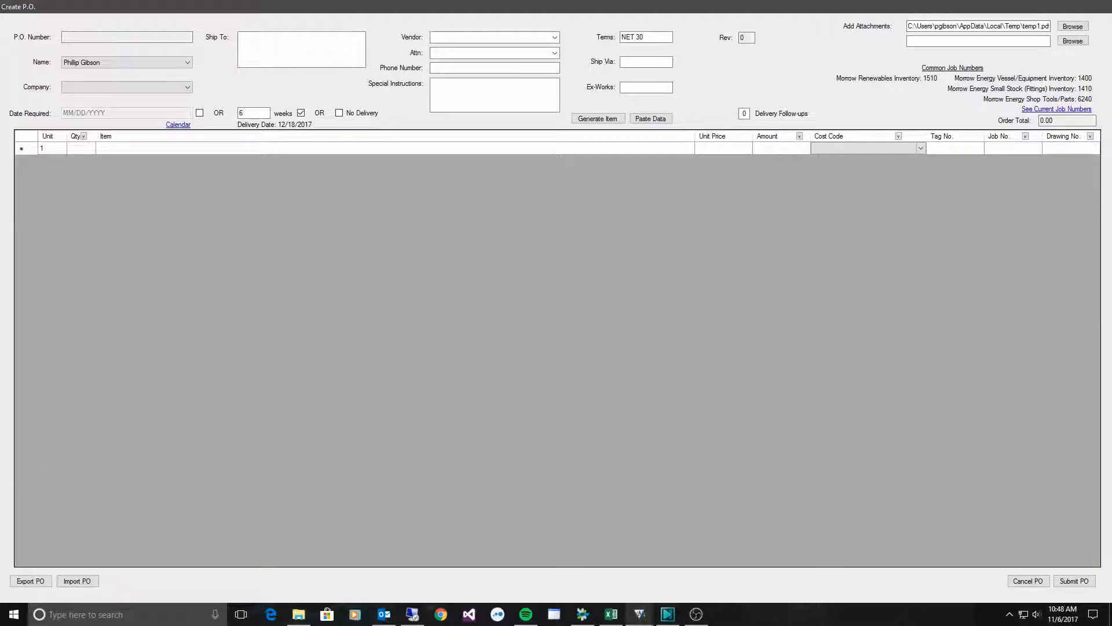